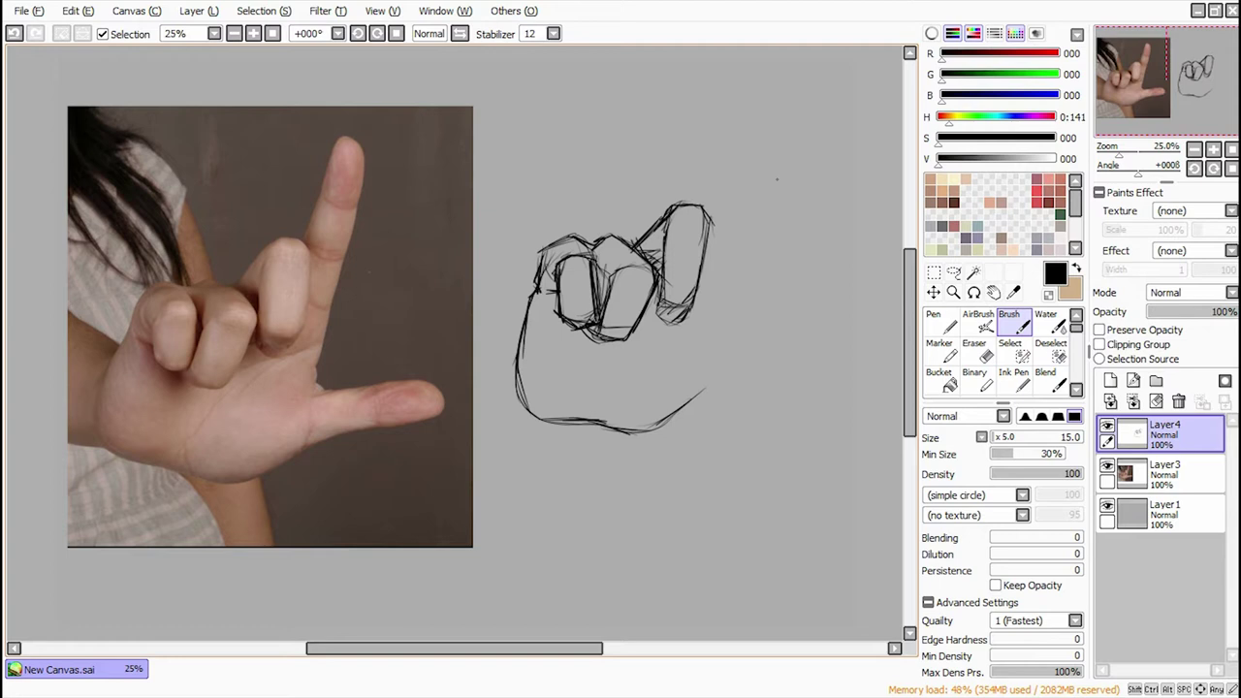
Step: Sketch the palm's thumb-side edge and rough in the extended index finger rising behind the curled middle finger
drag(695, 357, 697, 400)
drag(707, 365, 650, 428)
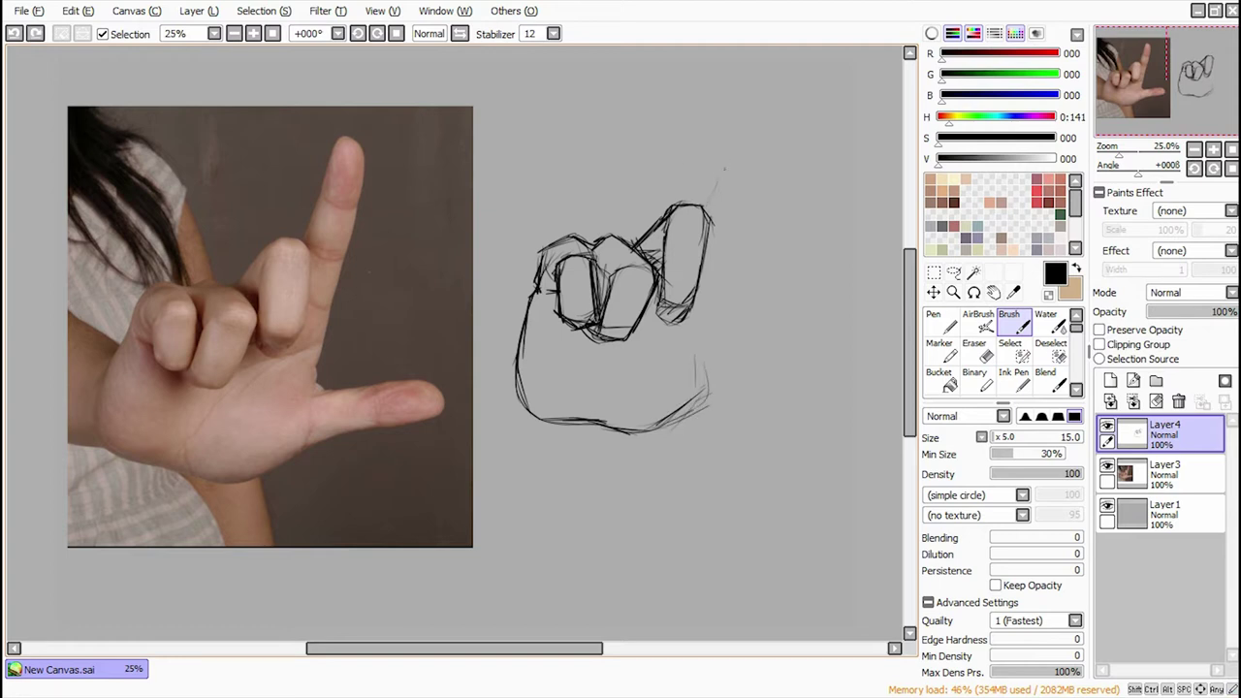
key(ctrl+z)
drag(742, 116, 708, 209)
key(ctrl+z)
drag(747, 108, 727, 258)
key(ctrl+z)
Step: Lasso the sketched index finger, adjust its placement with a transform, and clear the selection
key(l)
mouse_move(752, 99)
mouse_down()
mouse_move(712, 144)
mouse_move(756, 97)
mouse_up()
key(ctrl+t)
key(Return)
key(b)
key(ctrl+d)
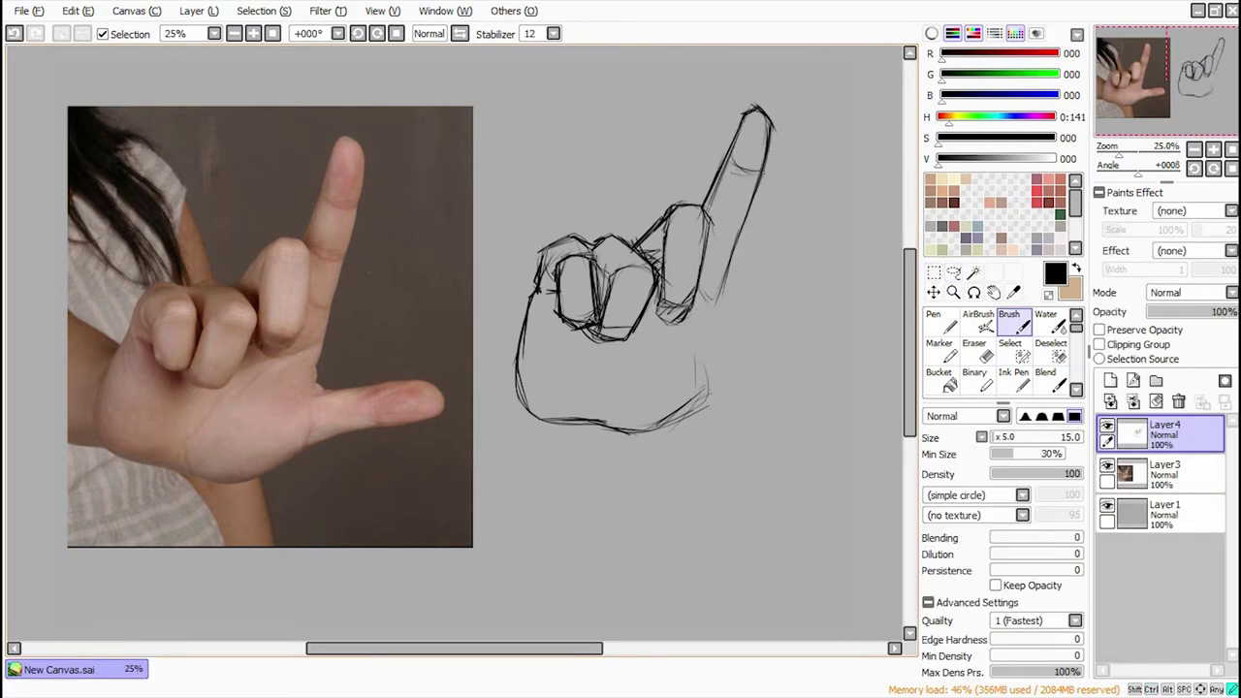
Step: Extend the index finger's outer edge down to the palm and rough in the palm's bottom curve and the thumb's edges
drag(720, 290, 708, 351)
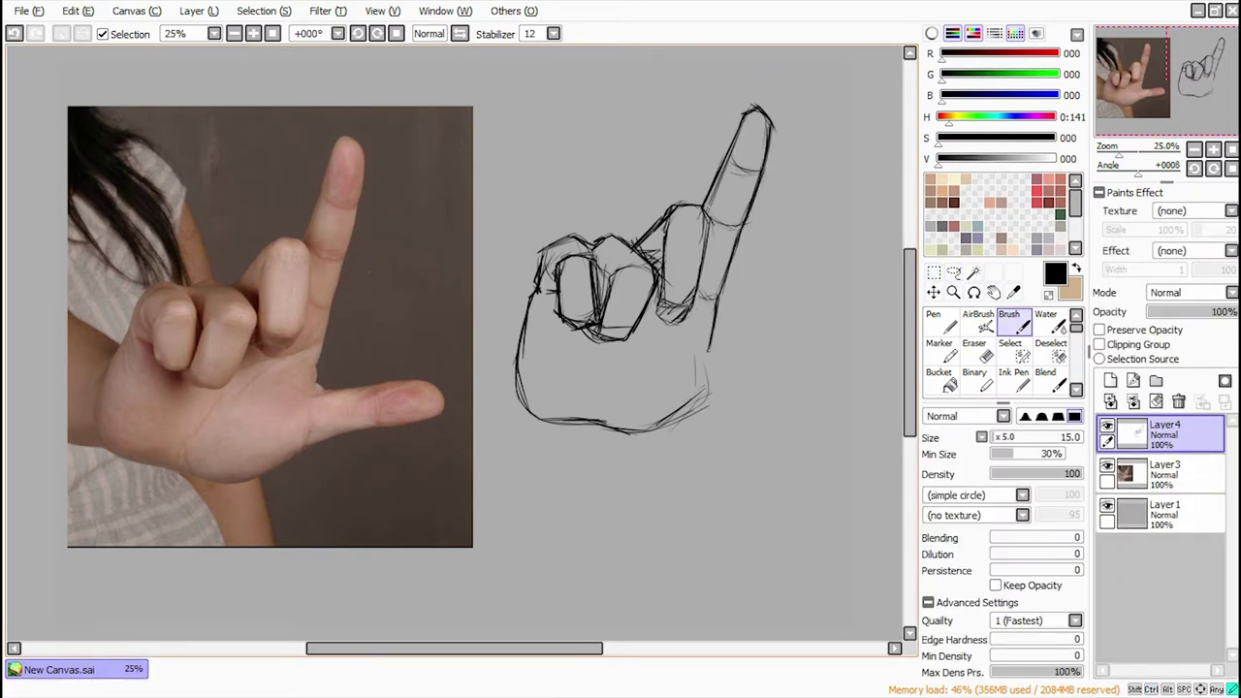
drag(717, 375, 781, 363)
mouse_move(620, 438)
mouse_down()
mouse_move(700, 423)
mouse_move(679, 432)
mouse_up()
mouse_move(704, 374)
mouse_down()
mouse_move(711, 433)
mouse_move(823, 393)
mouse_up()
key(ctrl+z)
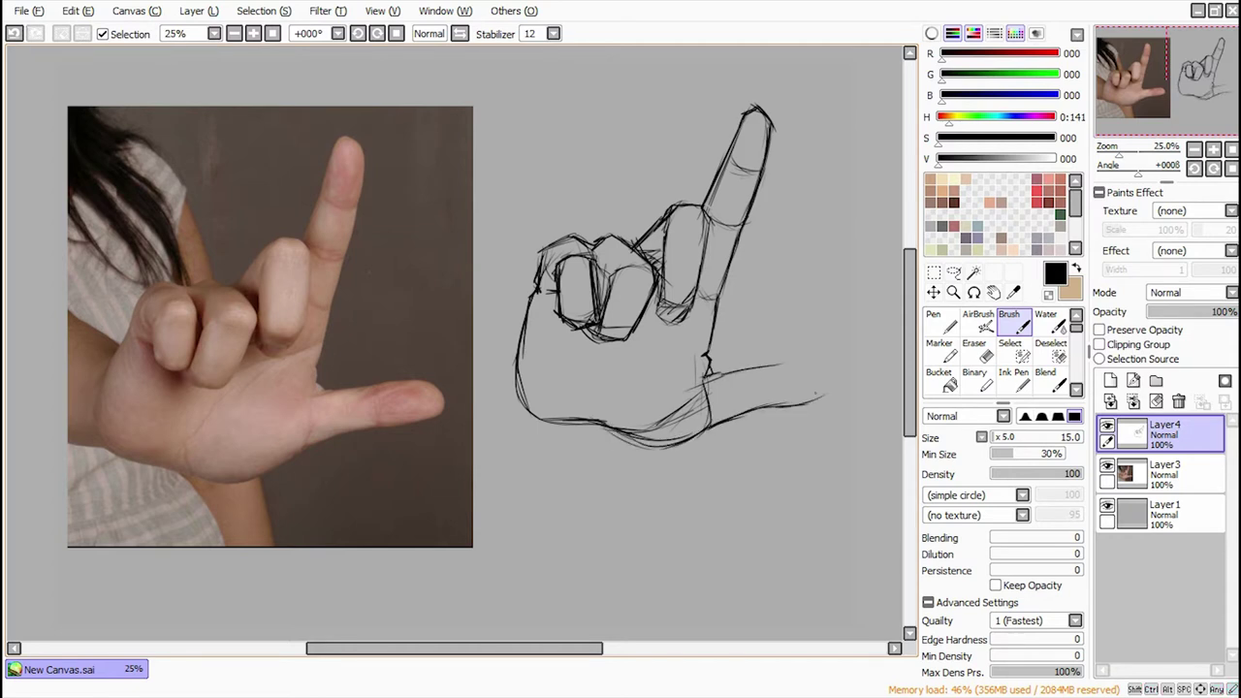
Step: Finish the thumb's outline with a rounded tip and an oval marking its pad
drag(738, 369, 819, 357)
key(ctrl+z)
drag(762, 399, 781, 361)
Step: Erase the palm outline with a size 130 eraser and transform the two curled fingers into a better position
key(e)
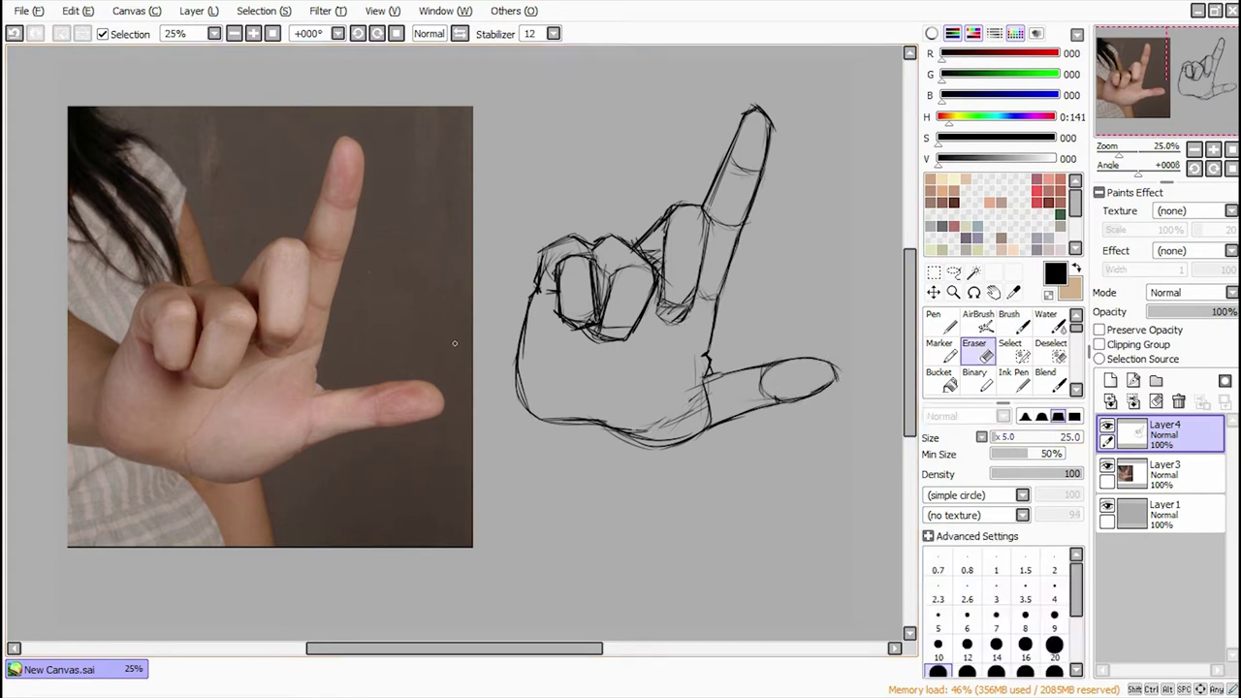
drag(693, 433, 609, 425)
click(953, 272)
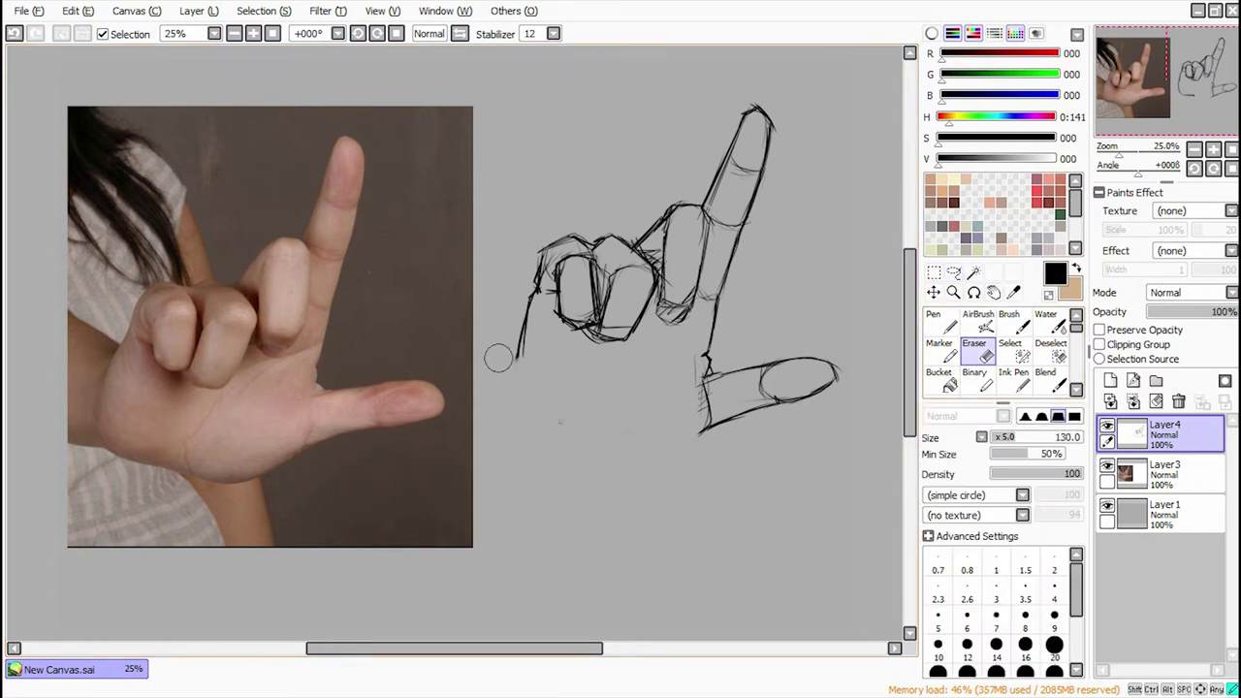
mouse_move(582, 213)
mouse_down()
mouse_move(514, 359)
mouse_move(657, 325)
mouse_up()
key(ctrl+t)
drag(596, 290, 605, 299)
key(Return)
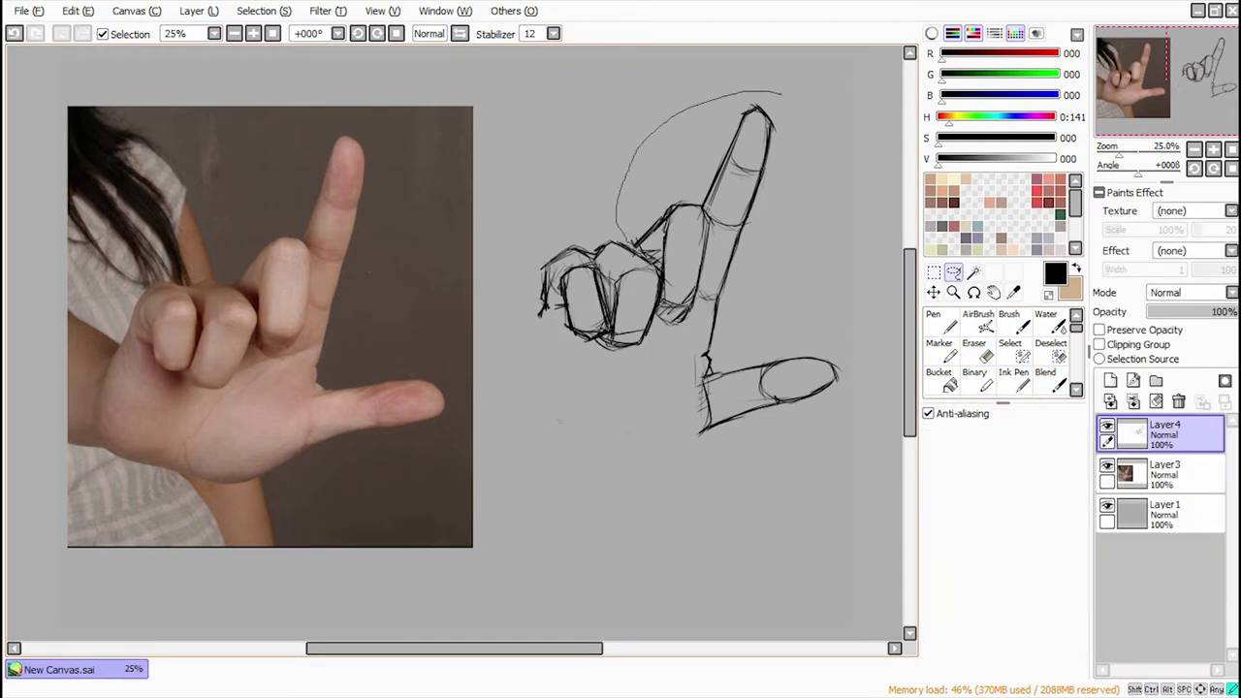
Step: Rotate the sketched index and middle fingers more upright and tilt the thumb upward with separate transforms
key(ctrl+t)
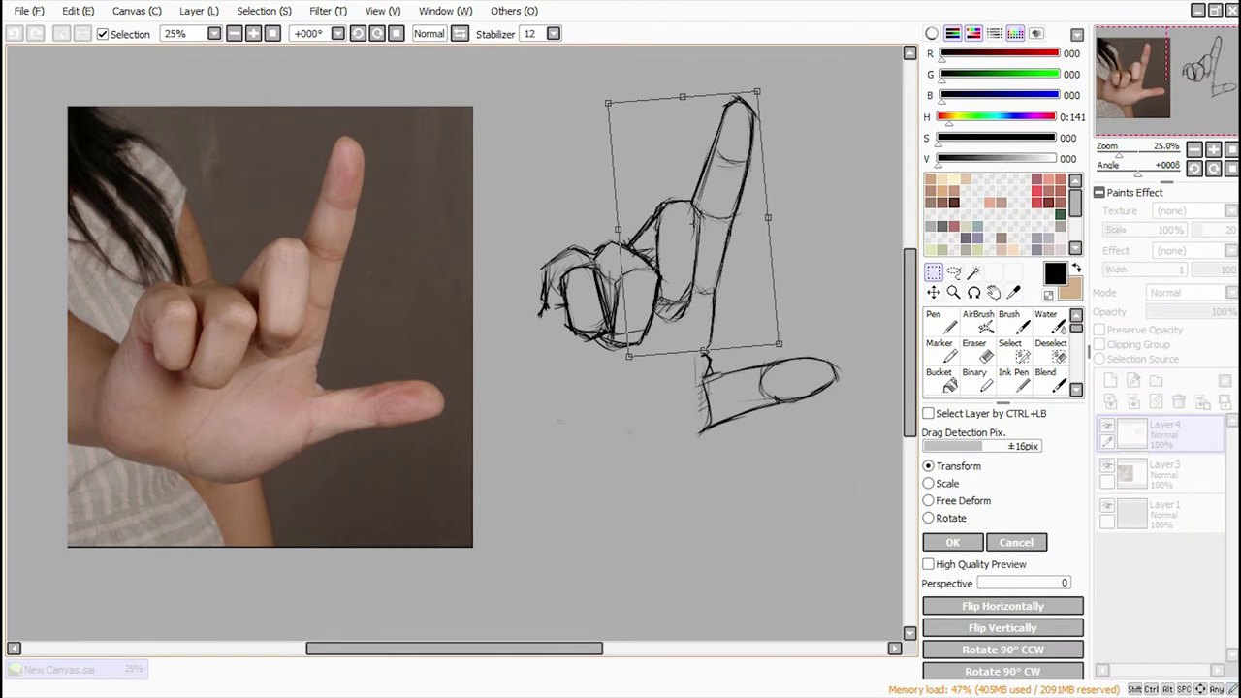
key(Return)
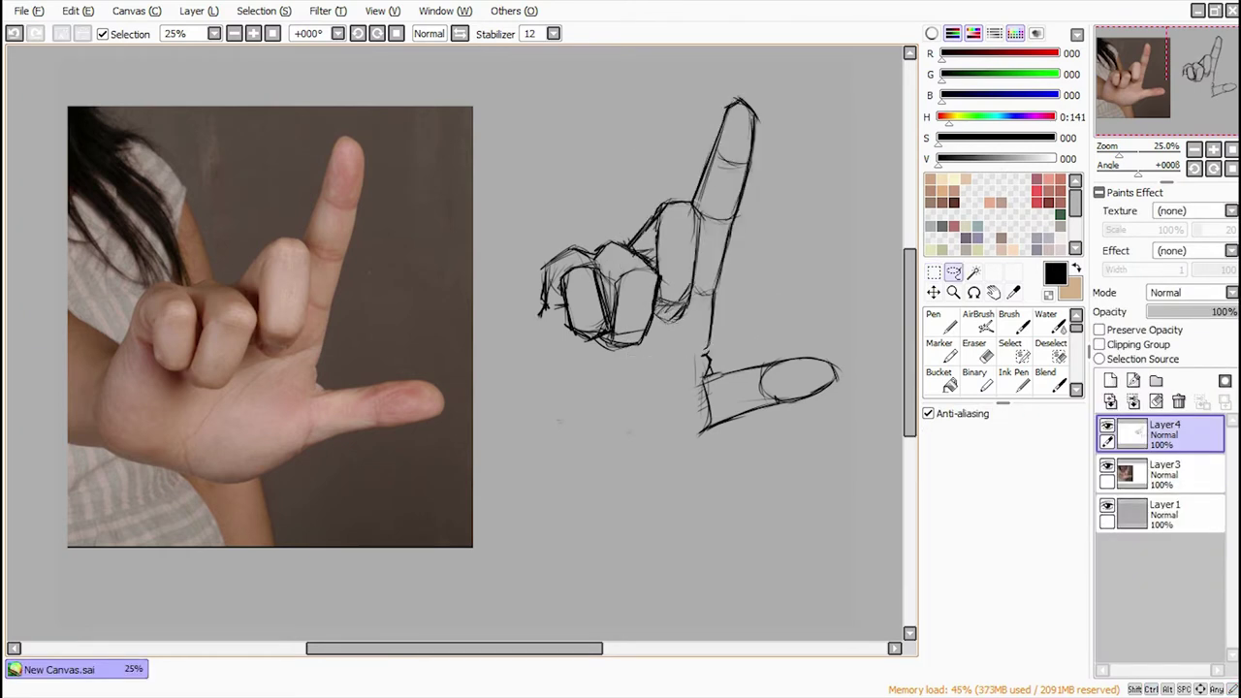
key(ctrl+t)
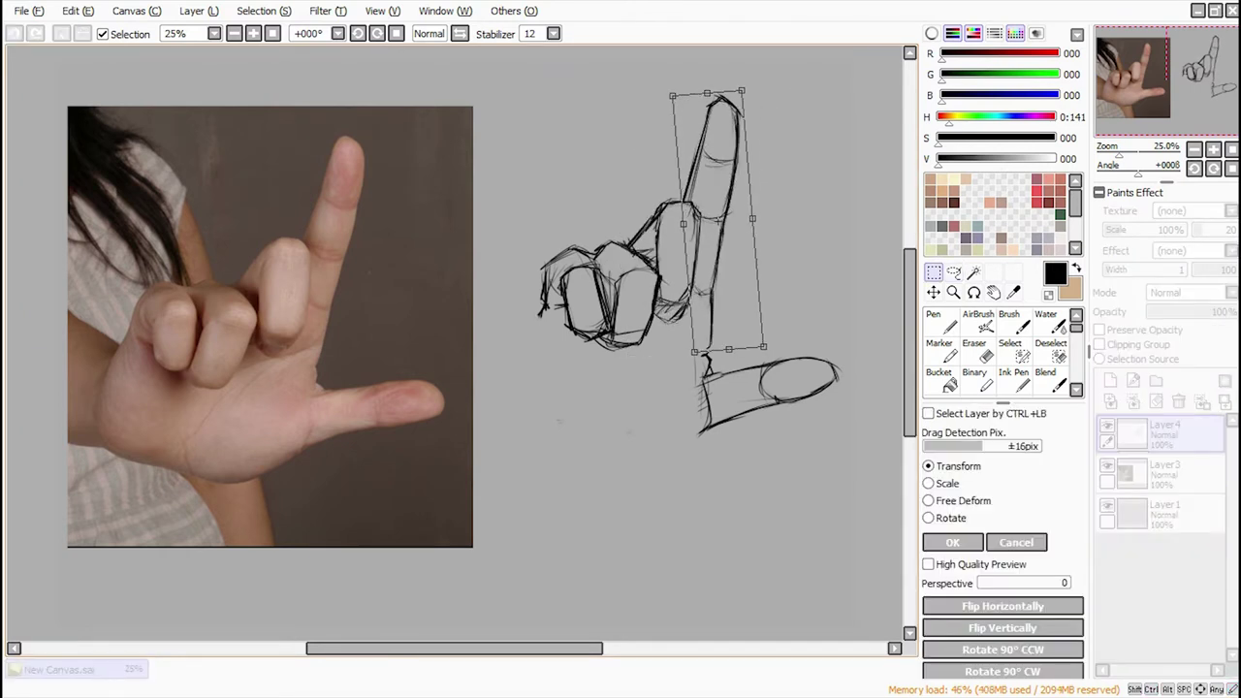
key(Return)
key(ctrl+t)
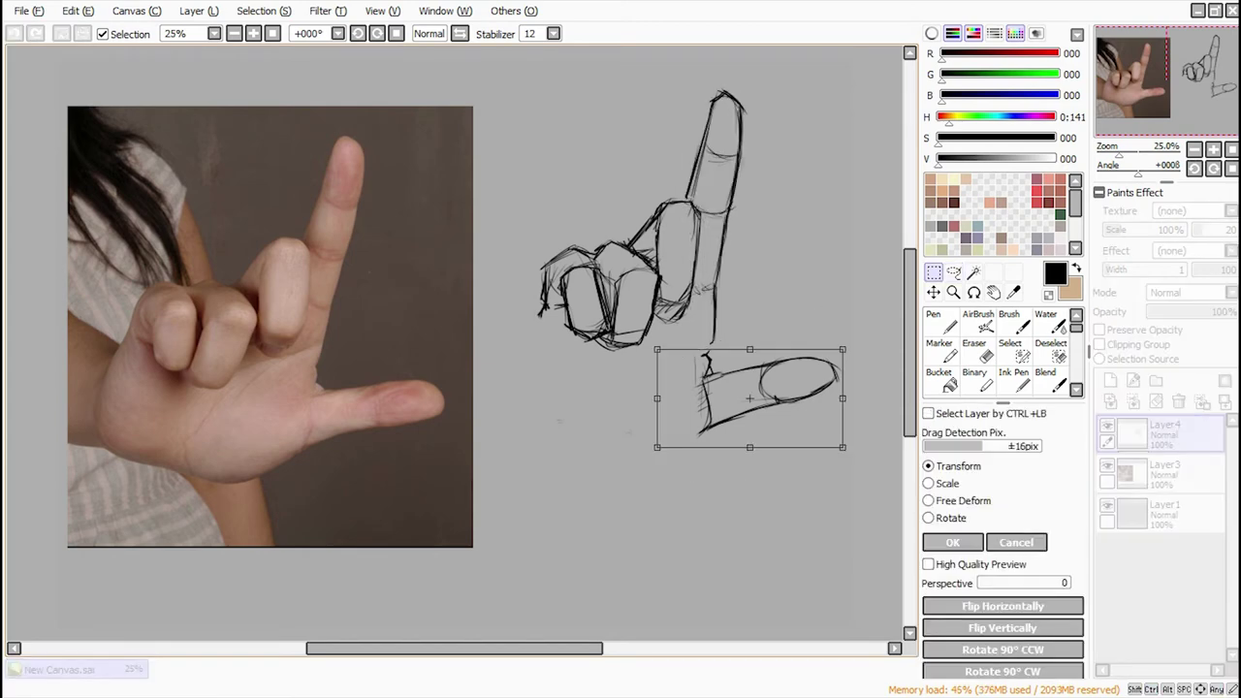
key(Return)
Step: Redraw the palm outline with its inner mound curves and add the forearm lines extending from the wrist
key(b)
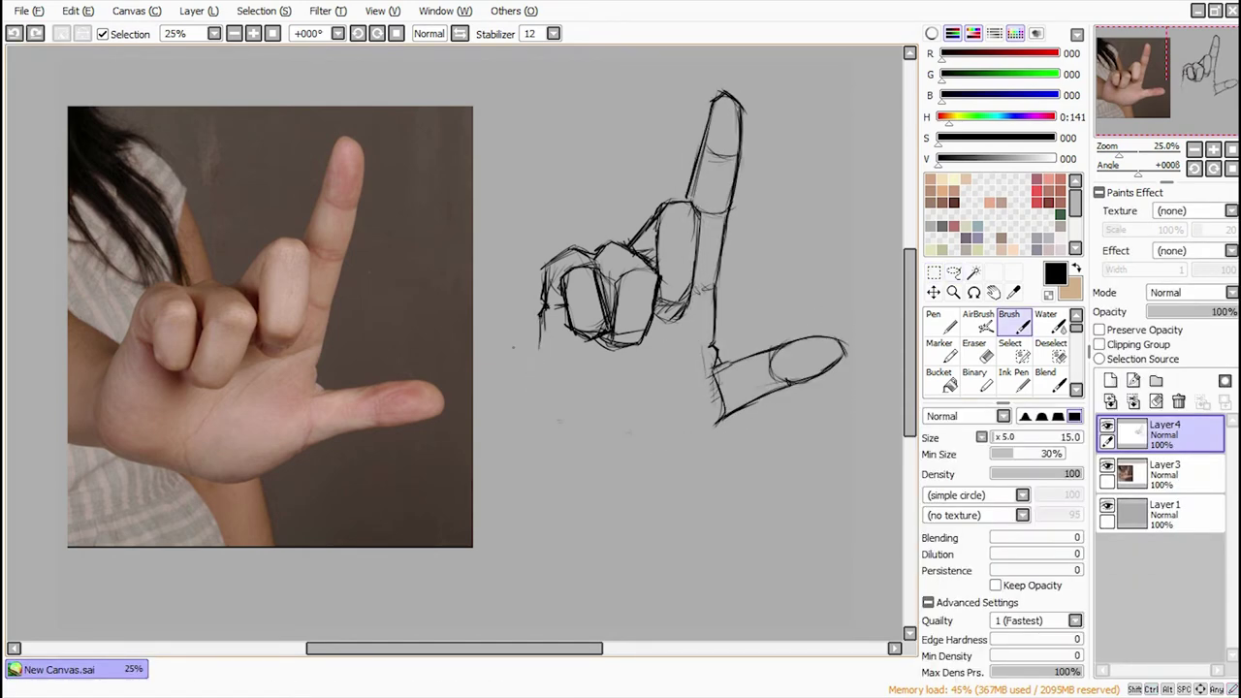
key(ctrl+z)
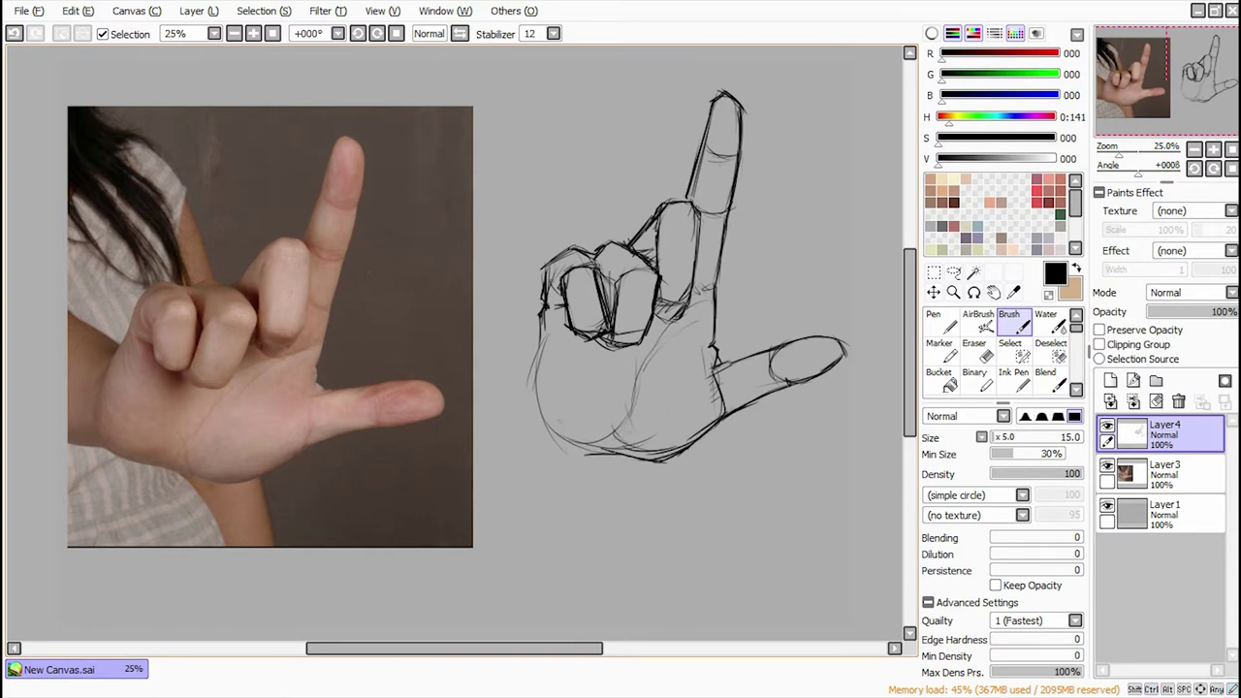
key(ctrl+z)
mouse_move(539, 335)
mouse_down()
mouse_move(528, 407)
mouse_move(585, 457)
mouse_up()
key(ctrl+z)
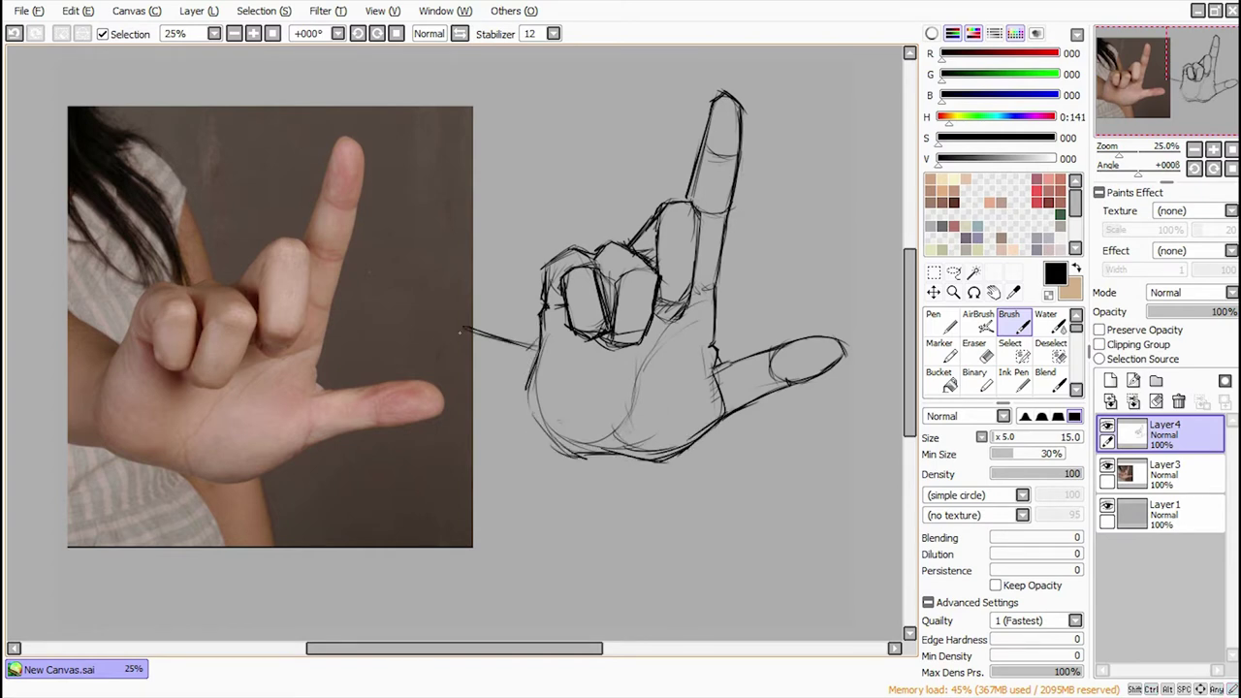
Step: Scale down the whole hand sketch and place it just beside the reference photo
key(ctrl+t)
drag(905, 305, 823, 305)
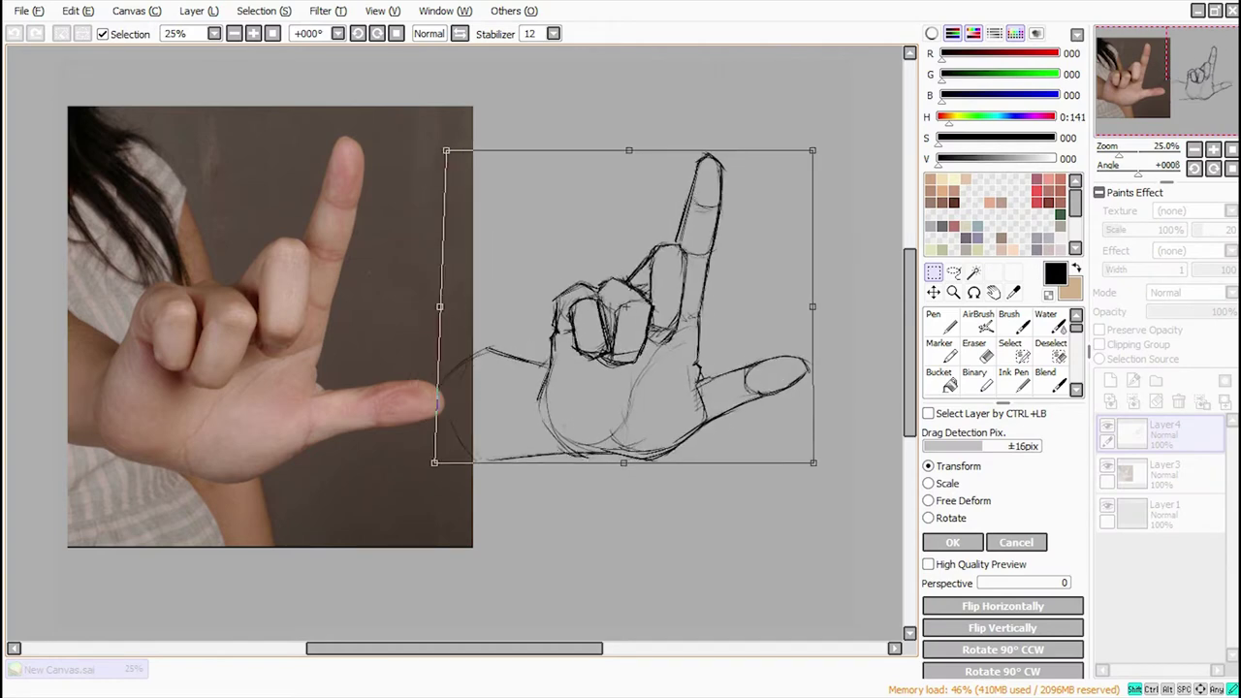
key(ctrl+z)
key(ctrl+y)
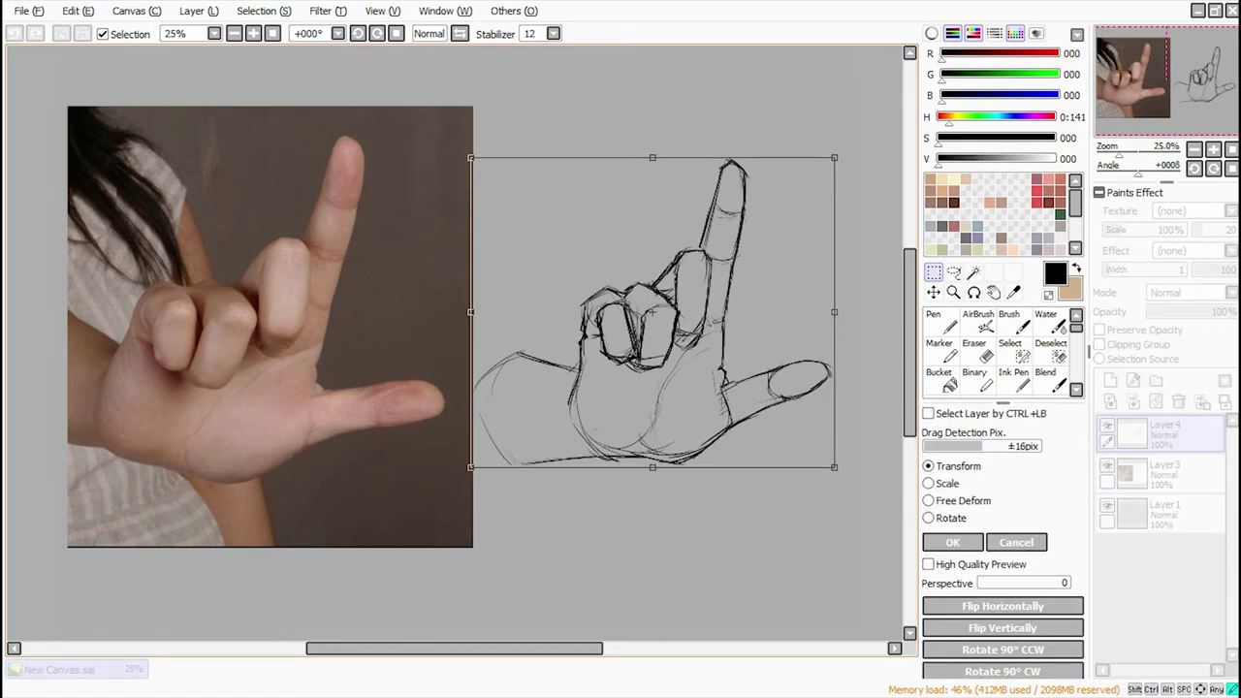
key(Return)
Step: Paint a loose pale blue backdrop with lavender patches behind the hand on a new layer below the sketch
drag(601, 266, 721, 315)
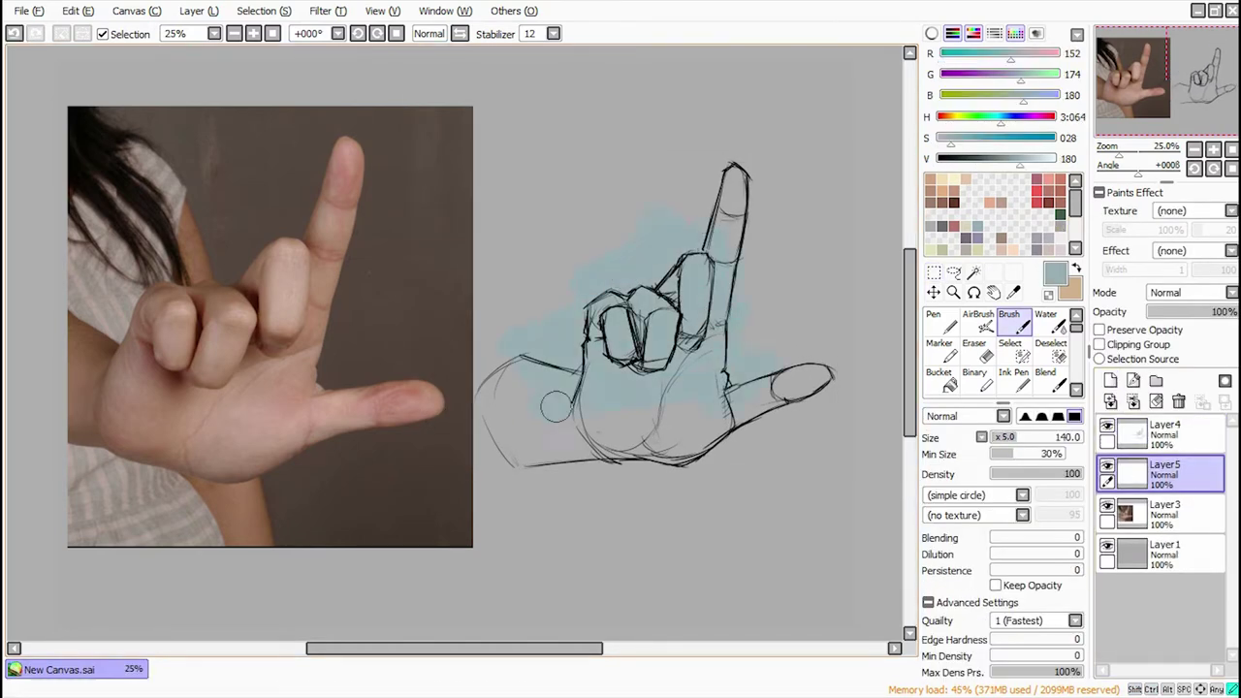
key(ctrl+z)
click(976, 378)
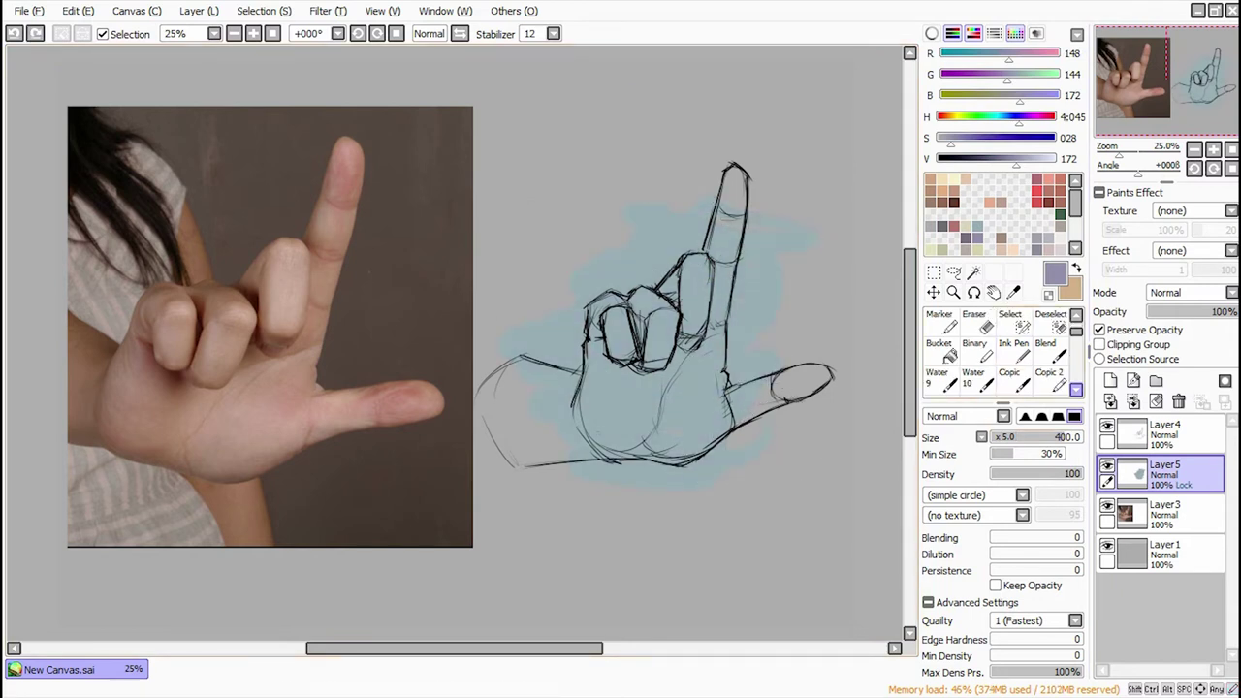
drag(763, 316, 763, 368)
mouse_move(656, 359)
mouse_down()
mouse_move(648, 444)
mouse_move(695, 507)
mouse_move(784, 424)
mouse_up()
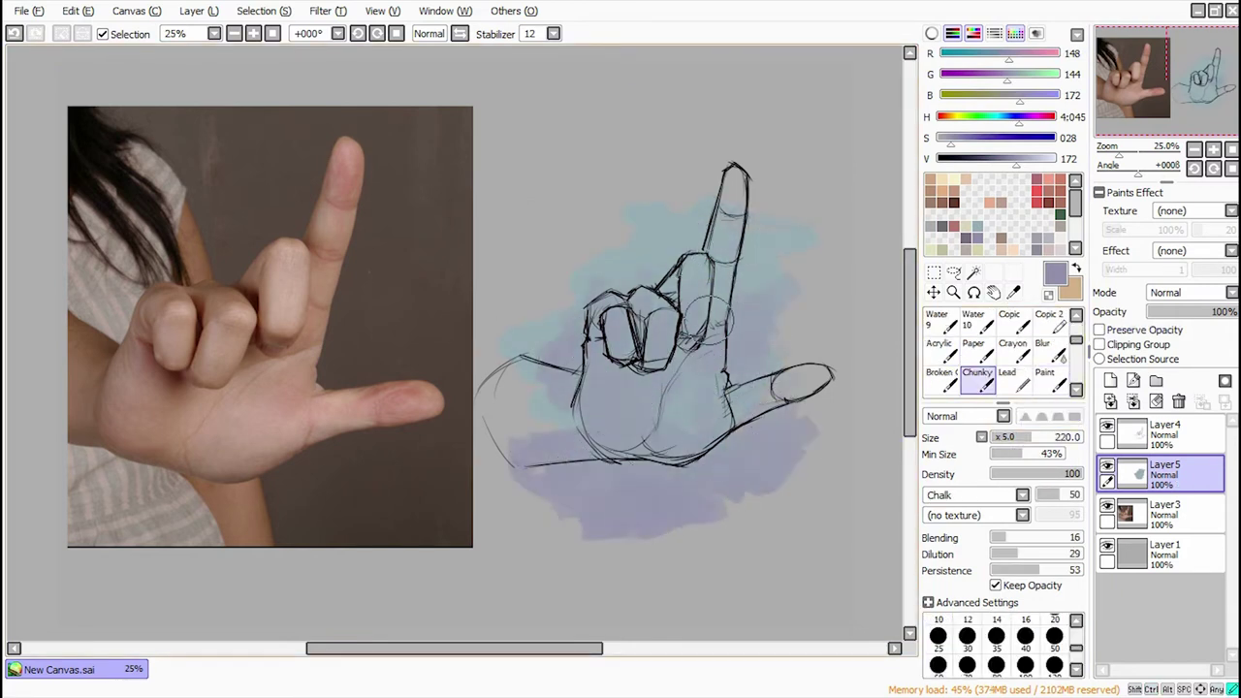
Step: Blend pale blue into the backdrop's lower area and brush teal across its upper part with the size 220 Chunky brush
alt+click(783, 427)
alt+click(559, 345)
mouse_move(572, 291)
mouse_down()
mouse_move(739, 210)
mouse_move(808, 269)
mouse_up()
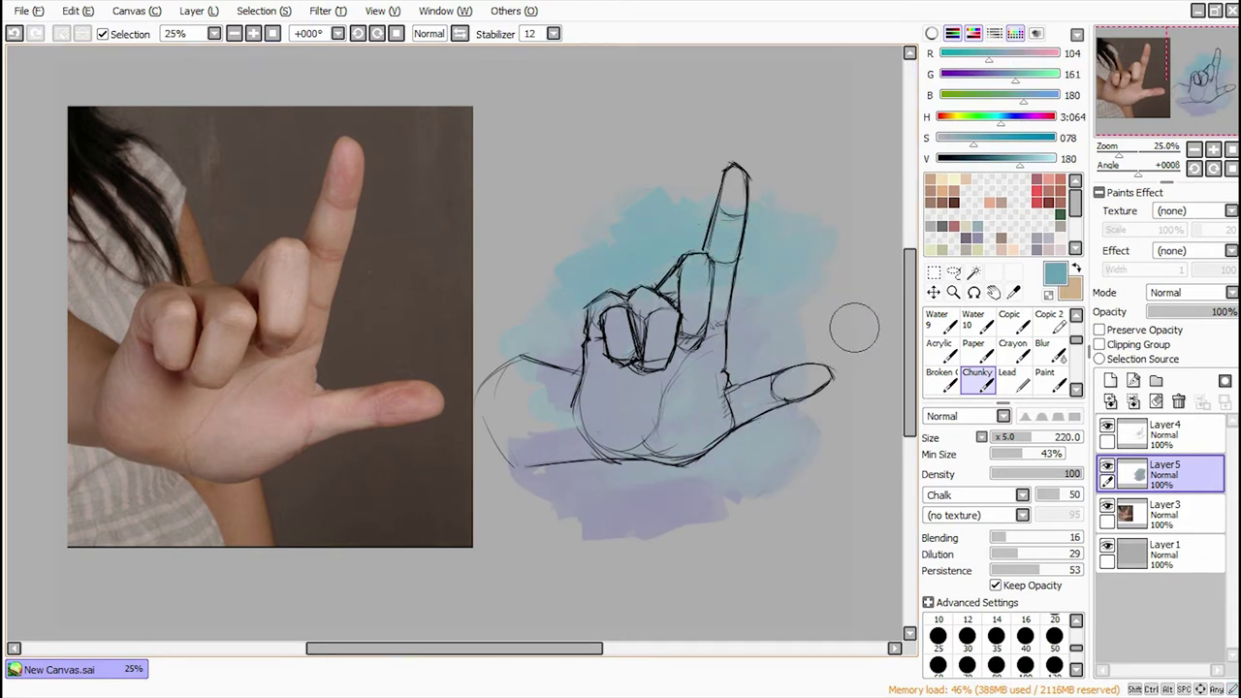
Step: Add a new layer beneath the sketch, preserve the sketch layer's opacity, and recolor its lines dark brown
click(1110, 380)
click(1163, 432)
drag(1223, 311, 1185, 311)
click(1099, 329)
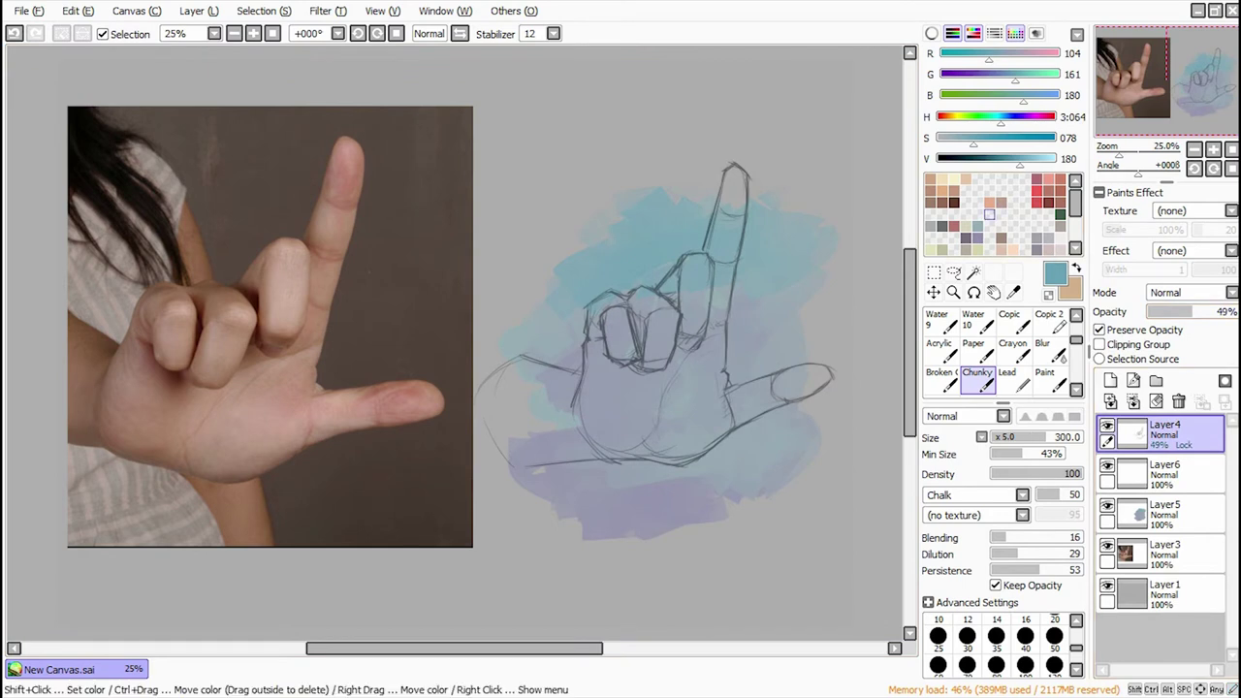
key(b)
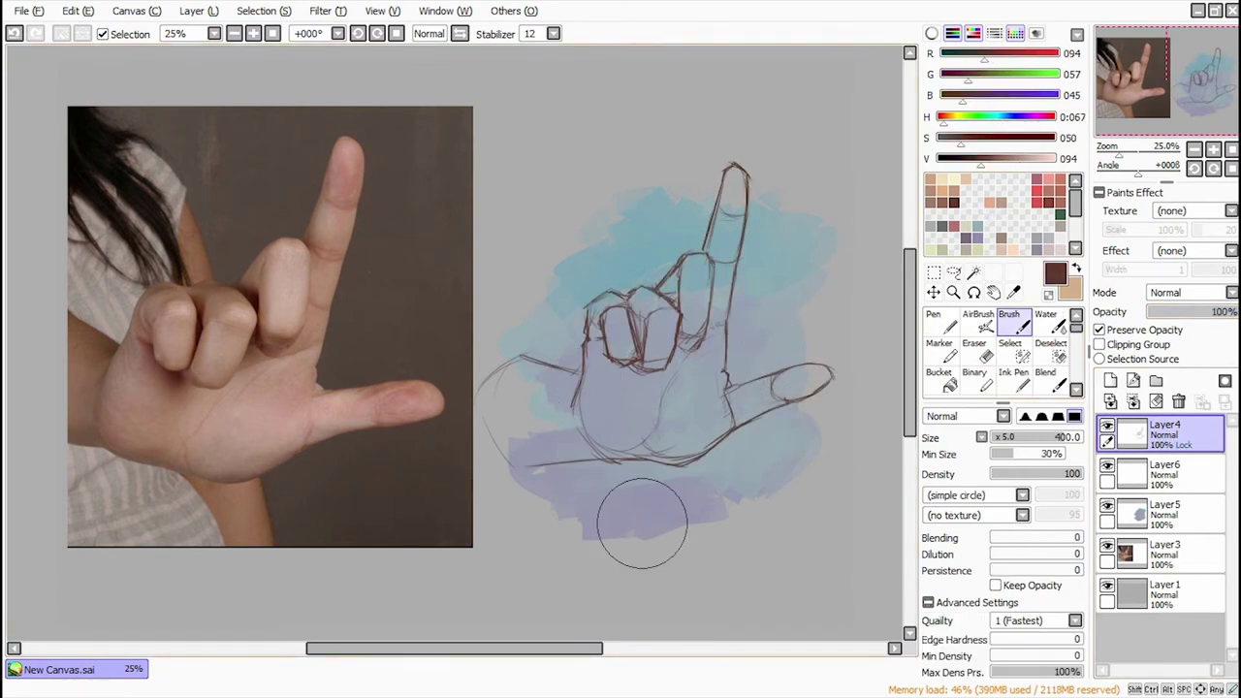
Step: Fill the hand and forearm with brown on the layer beneath the sketch, then repaint the opacity-locked shape in lighter tan
click(1163, 473)
click(1027, 436)
alt+click(290, 417)
mouse_move(630, 392)
mouse_down()
mouse_move(514, 368)
mouse_move(533, 453)
mouse_move(585, 451)
mouse_up()
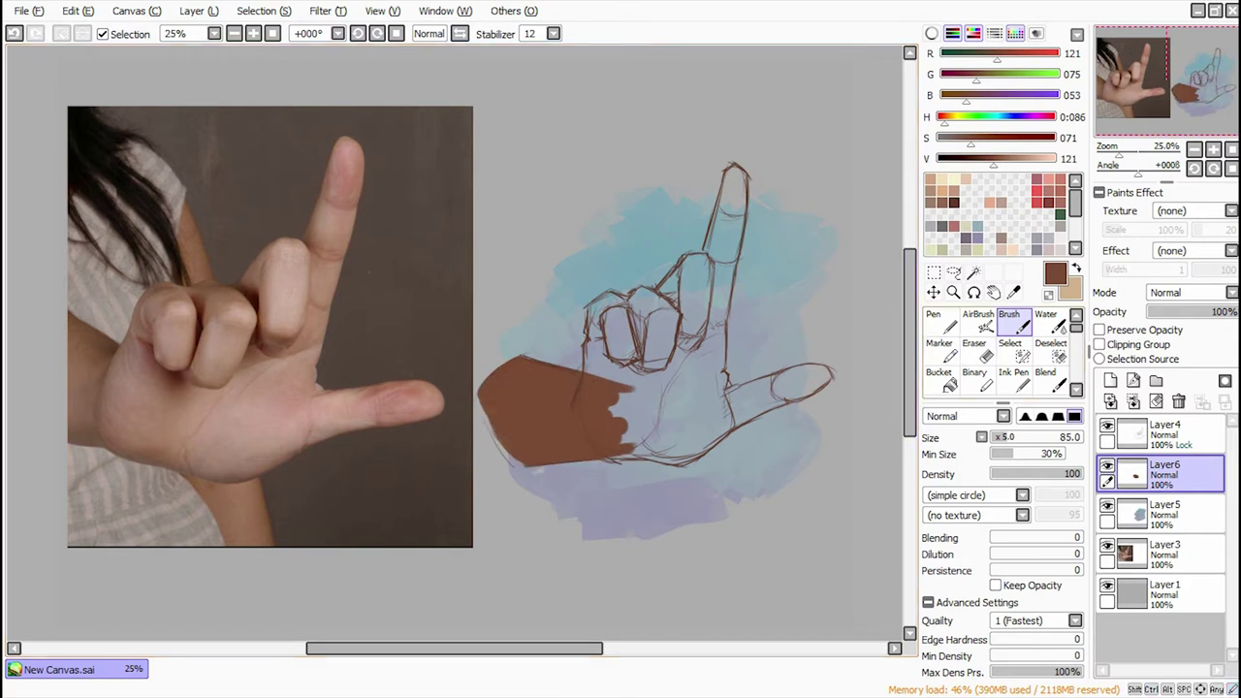
key(c)
mouse_move(609, 378)
mouse_down()
mouse_move(588, 344)
mouse_move(592, 308)
mouse_move(601, 395)
mouse_move(676, 272)
mouse_move(615, 345)
mouse_move(613, 301)
mouse_move(657, 323)
mouse_move(647, 298)
mouse_move(666, 301)
mouse_move(675, 275)
mouse_move(689, 343)
mouse_move(720, 281)
mouse_move(704, 256)
mouse_move(619, 435)
mouse_move(669, 449)
mouse_move(738, 418)
mouse_move(717, 408)
mouse_move(723, 377)
mouse_move(729, 388)
mouse_move(787, 371)
mouse_move(775, 407)
mouse_up()
drag(726, 368, 731, 180)
click(1099, 329)
mouse_move(543, 416)
mouse_down()
mouse_move(764, 233)
mouse_move(729, 177)
mouse_up()
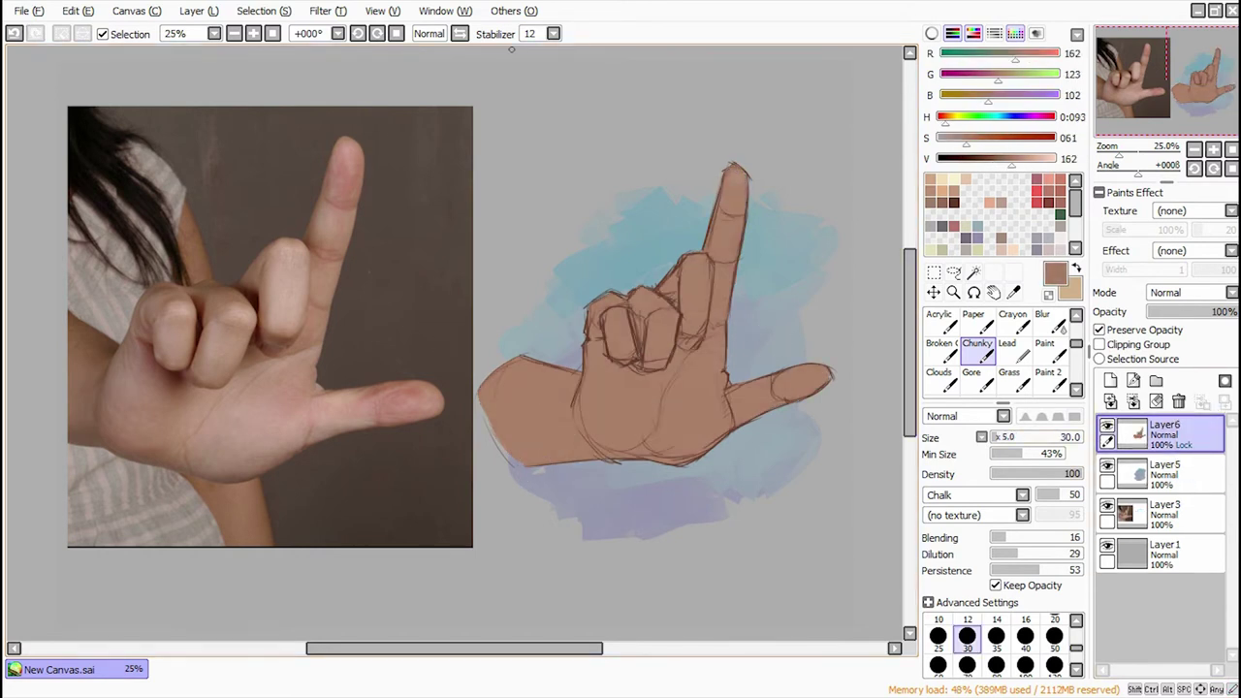
Step: Paint the index fingertip a muted reddish pink with the Chunky brush at size 35
key(e)
key(b)
alt+click(744, 205)
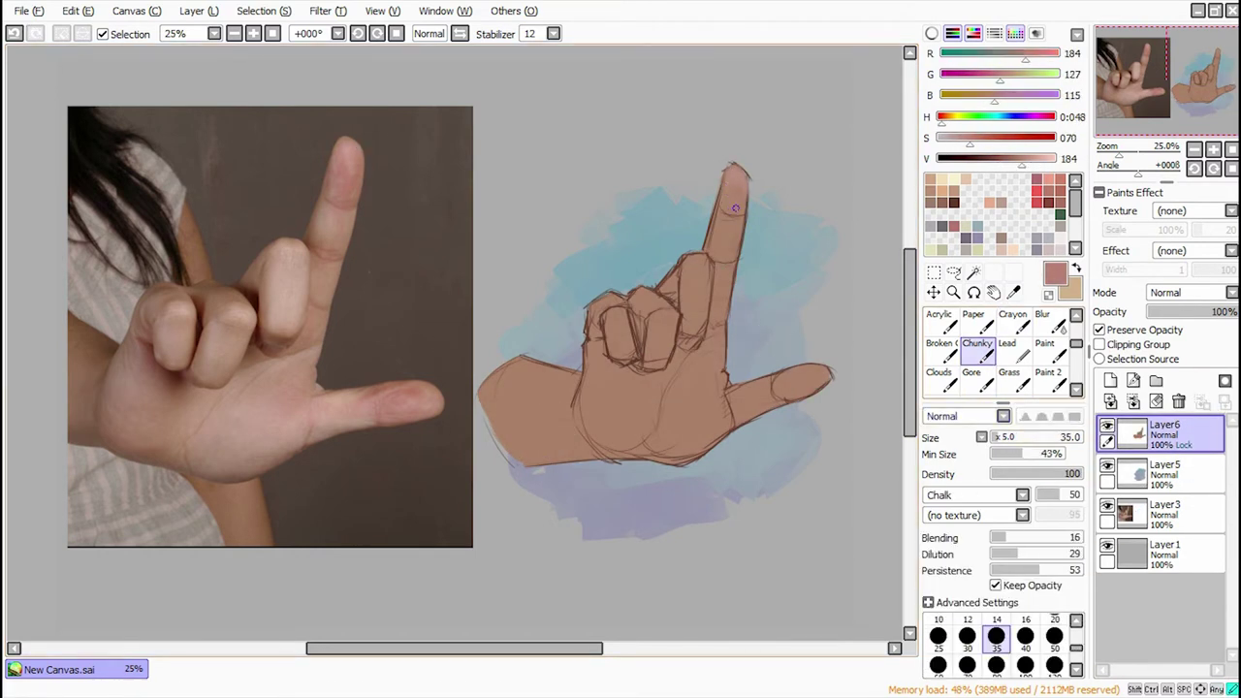
alt+click(743, 175)
scroll(737, 175, down, 1)
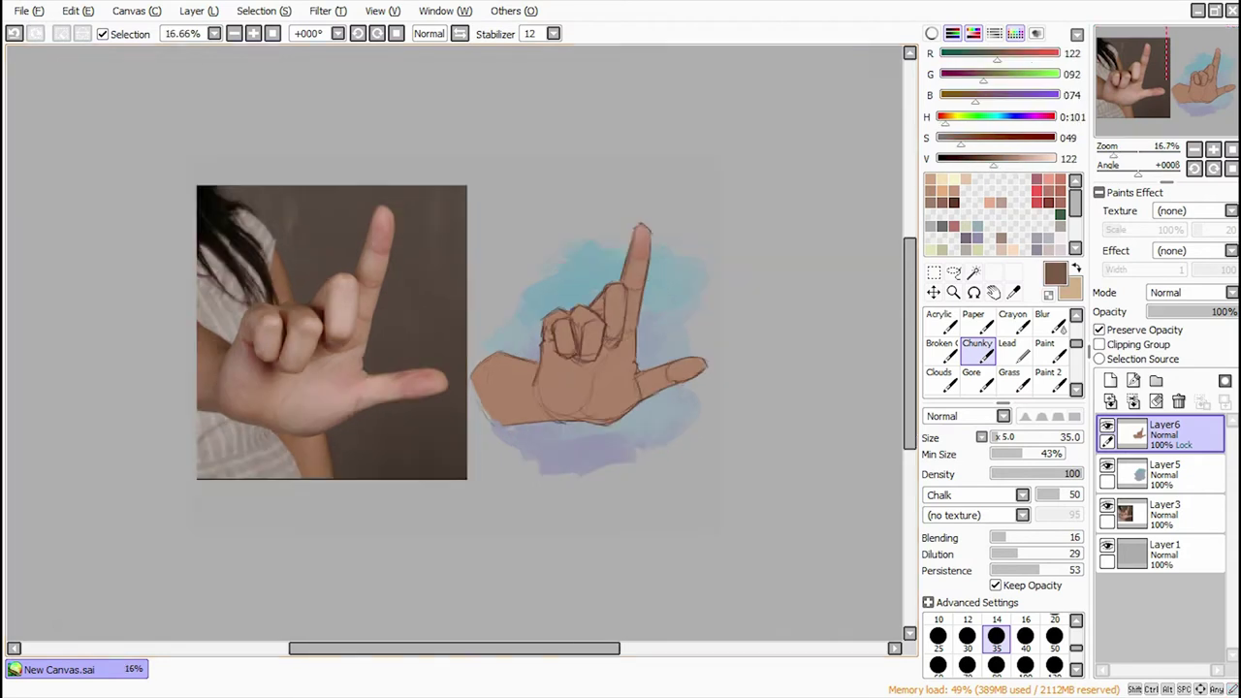
scroll(737, 175, up, 2)
Step: Shade the index finger's inner edge and top joint in darker brown with the brush at size 15
key(bracketleft)
key(bracketleft)
key(bracketleft)
key(bracketleft)
alt+click(731, 173)
alt+click(737, 199)
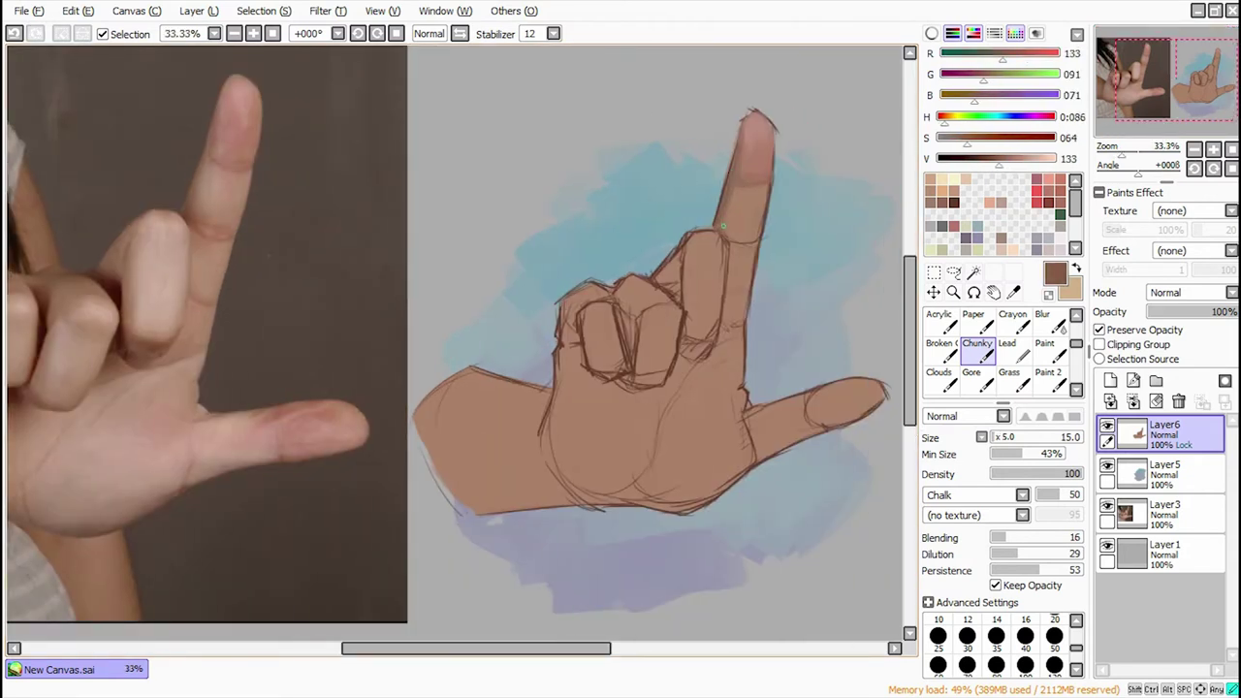
Step: Model the index finger's middle segment with blended shadow and lighter skin tones using a size 30 brush
alt+click(714, 225)
key(bracketright)
key(bracketright)
key(bracketright)
key(bracketright)
alt+click(733, 204)
alt+click(743, 190)
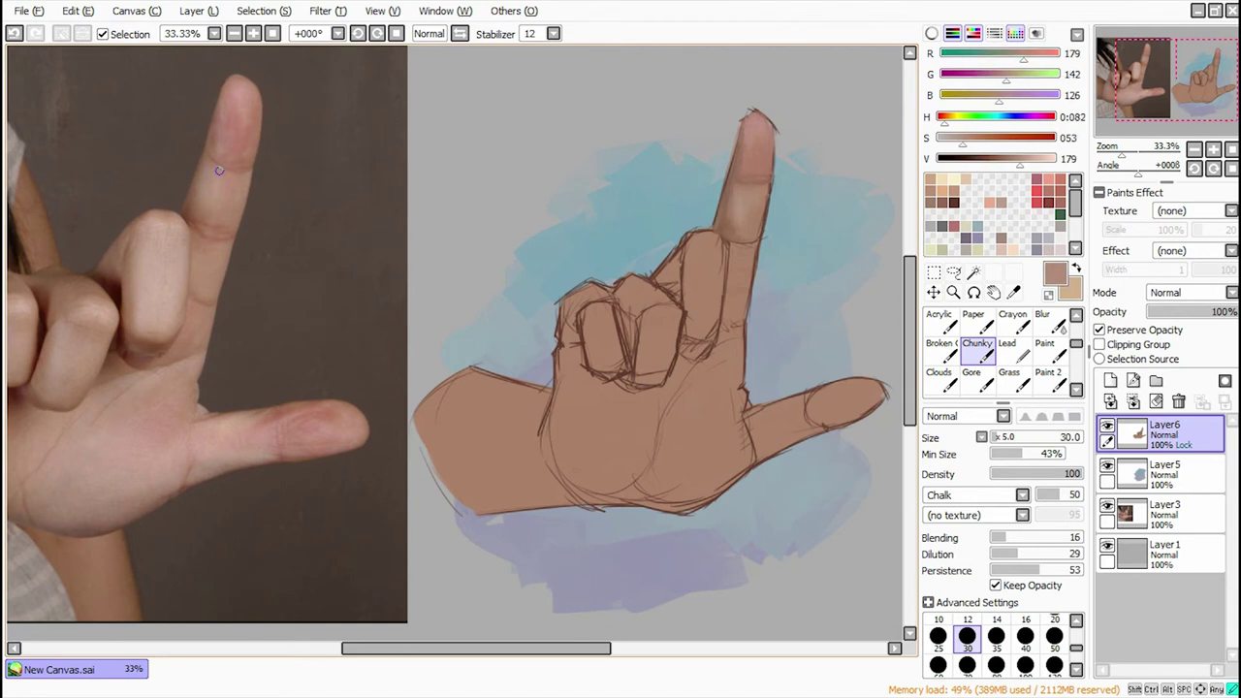
Step: Define the crease between the index finger's middle and lower segments with a much finer brush
alt+click(756, 226)
key(bracketleft)
key(bracketleft)
key(bracketleft)
key(bracketleft)
key(bracketleft)
key(bracketleft)
key(bracketleft)
key(bracketleft)
key(bracketleft)
key(bracketleft)
key(bracketleft)
alt+click(725, 302)
Step: Enlarge the brush and blend light and shadow tones into the index finger's lower segment
key(bracketright)
key(bracketright)
key(bracketright)
key(bracketright)
key(bracketright)
key(bracketright)
key(bracketright)
key(bracketright)
key(bracketright)
key(bracketright)
key(bracketright)
alt+click(725, 301)
alt+click(737, 266)
Step: Darken the creases at the index finger's joints and base with the brush at size 10
key(bracketleft)
key(bracketleft)
key(bracketleft)
key(bracketleft)
key(bracketleft)
key(bracketleft)
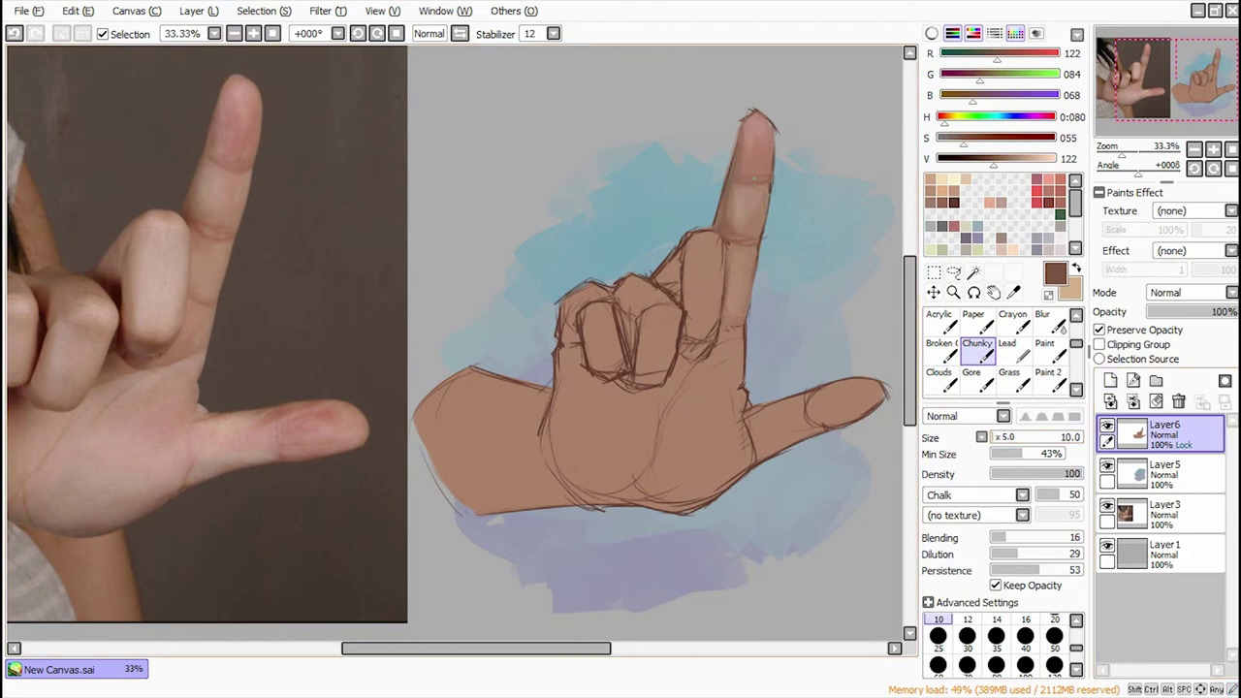
alt+click(752, 291)
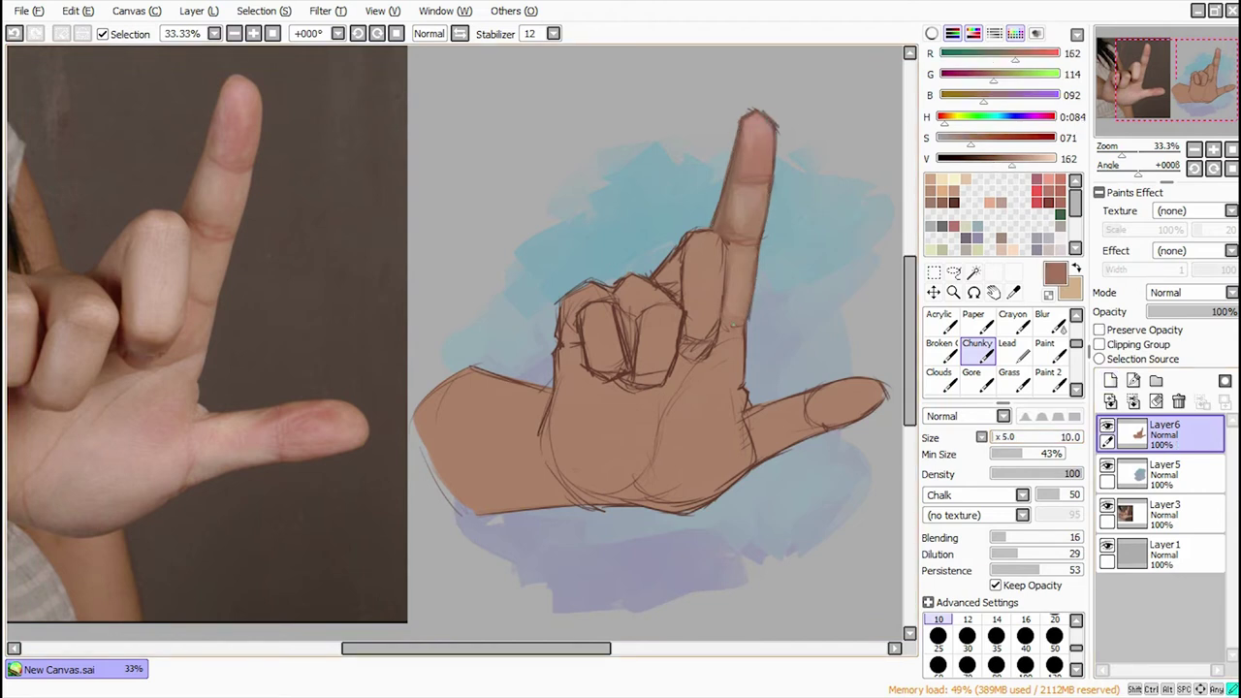
Step: Shade the palm below the index finger and beside the curled fingers, using brush sizes 30 and 20
key(bracketright)
key(bracketright)
key(bracketright)
key(bracketright)
key(bracketright)
key(bracketright)
alt+click(698, 373)
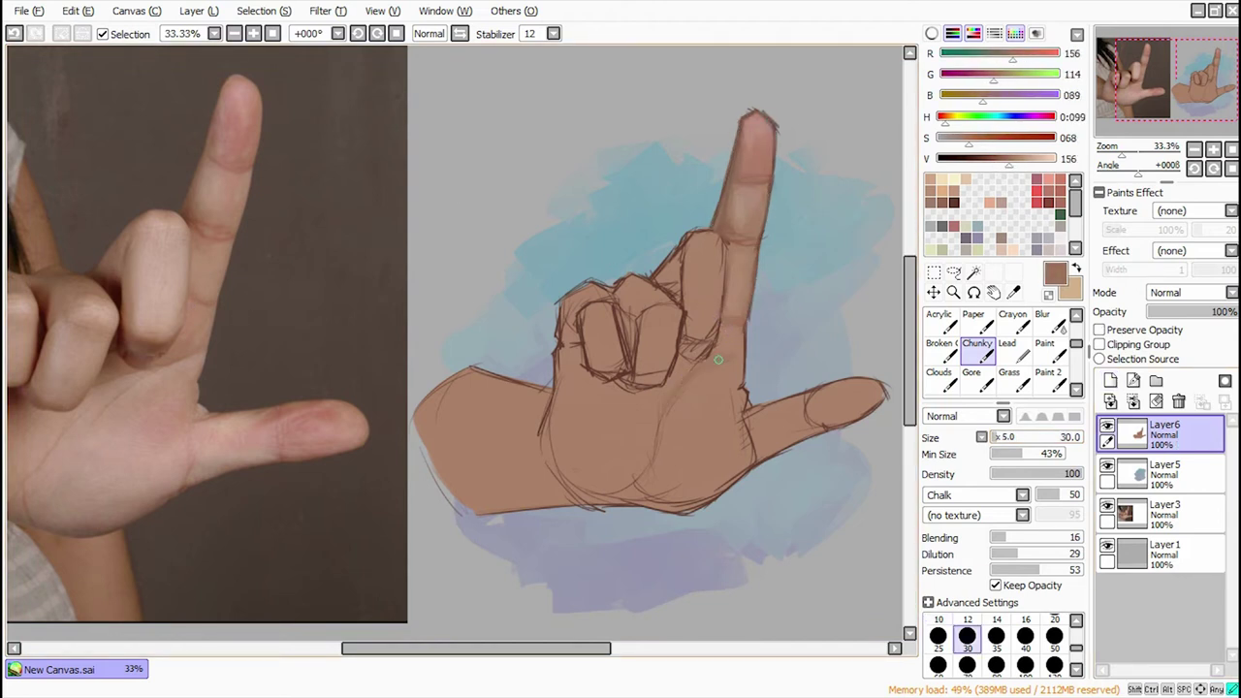
key(bracketleft)
key(bracketleft)
alt+click(682, 366)
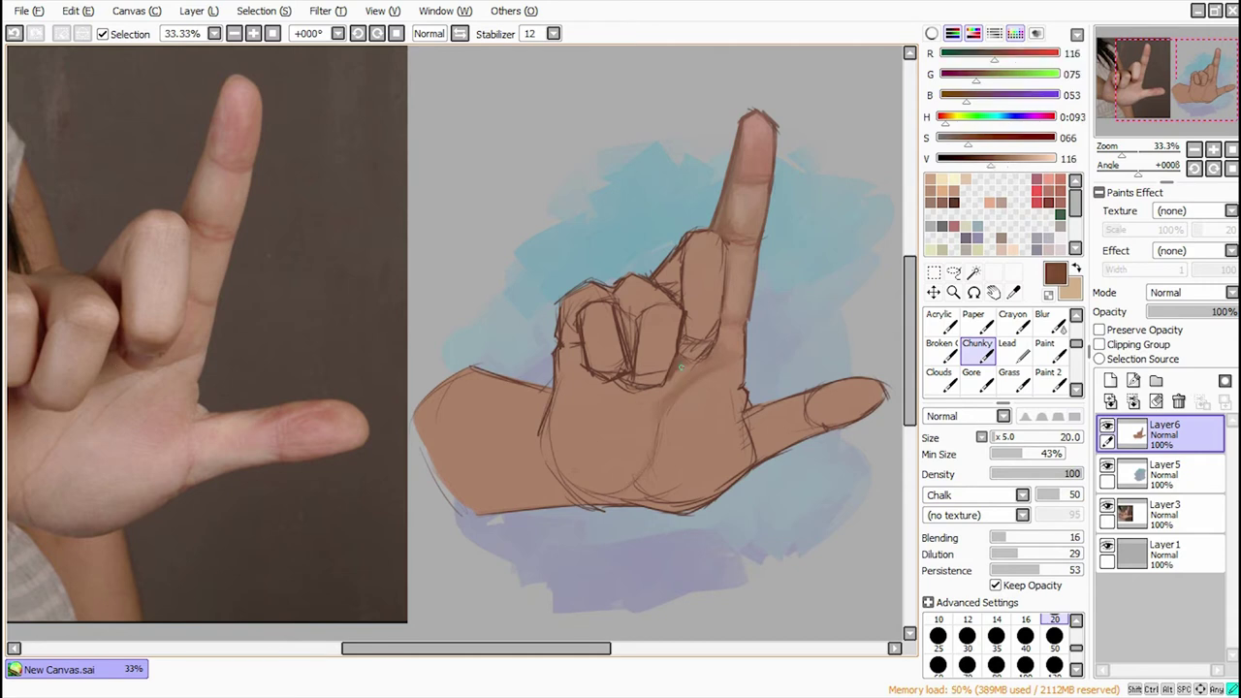
Step: Paint the curled middle finger with a dark lower edge and a light pinkish highlight, using brush size 35
alt+click(690, 343)
alt+click(704, 329)
alt+click(684, 300)
alt+click(711, 318)
key(bracketright)
key(bracketright)
key(bracketright)
drag(710, 317, 720, 254)
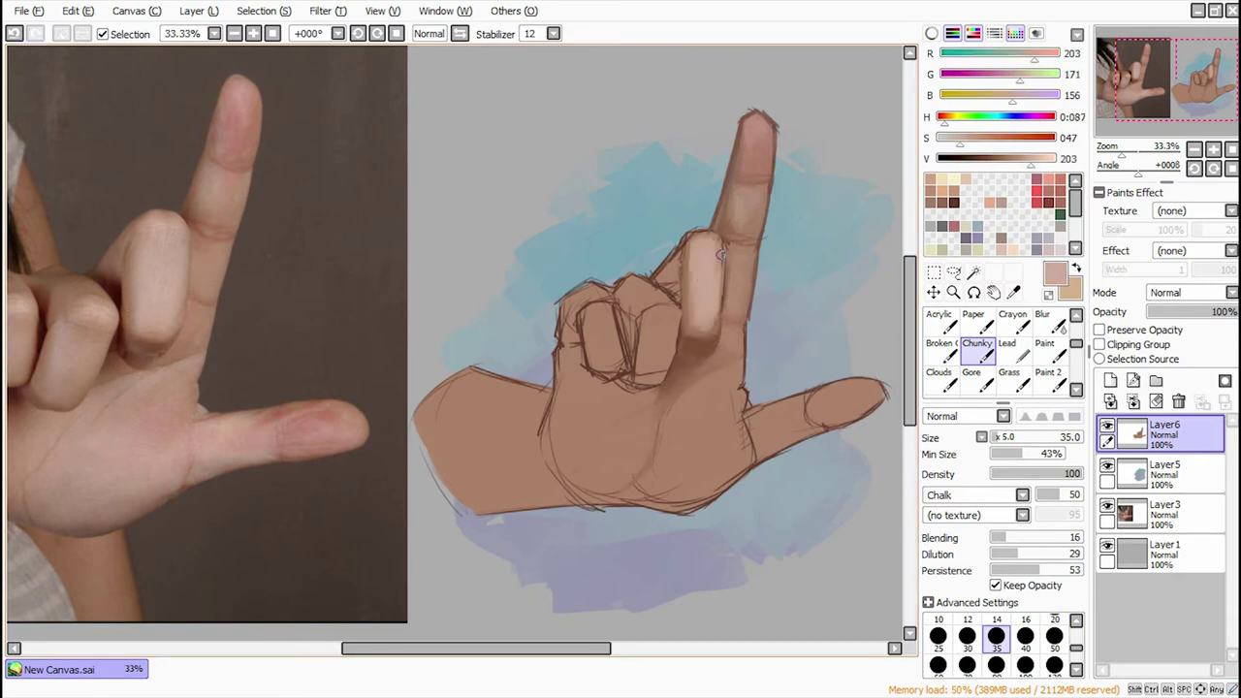
Step: Paint a deep brown shadow beside the curled middle finger and refine its adjoining edge with brush size 20
alt+click(676, 287)
key(bracketleft)
key(bracketleft)
key(bracketleft)
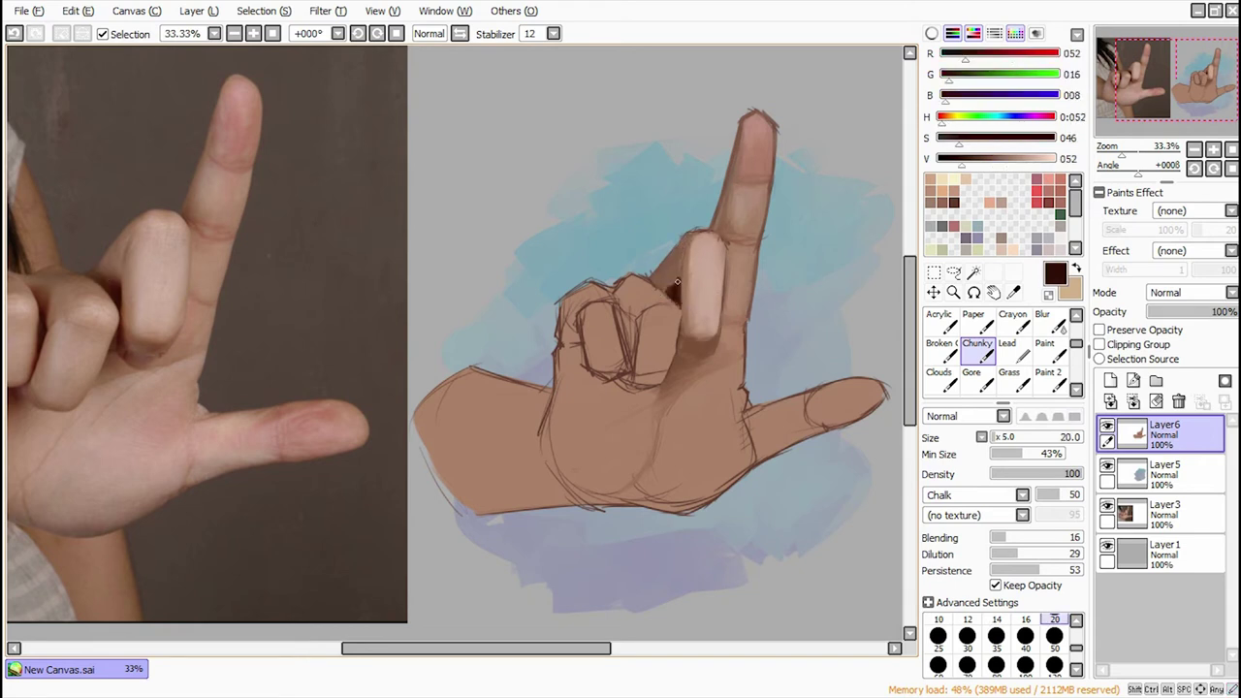
alt+click(680, 261)
alt+click(683, 258)
alt+click(686, 253)
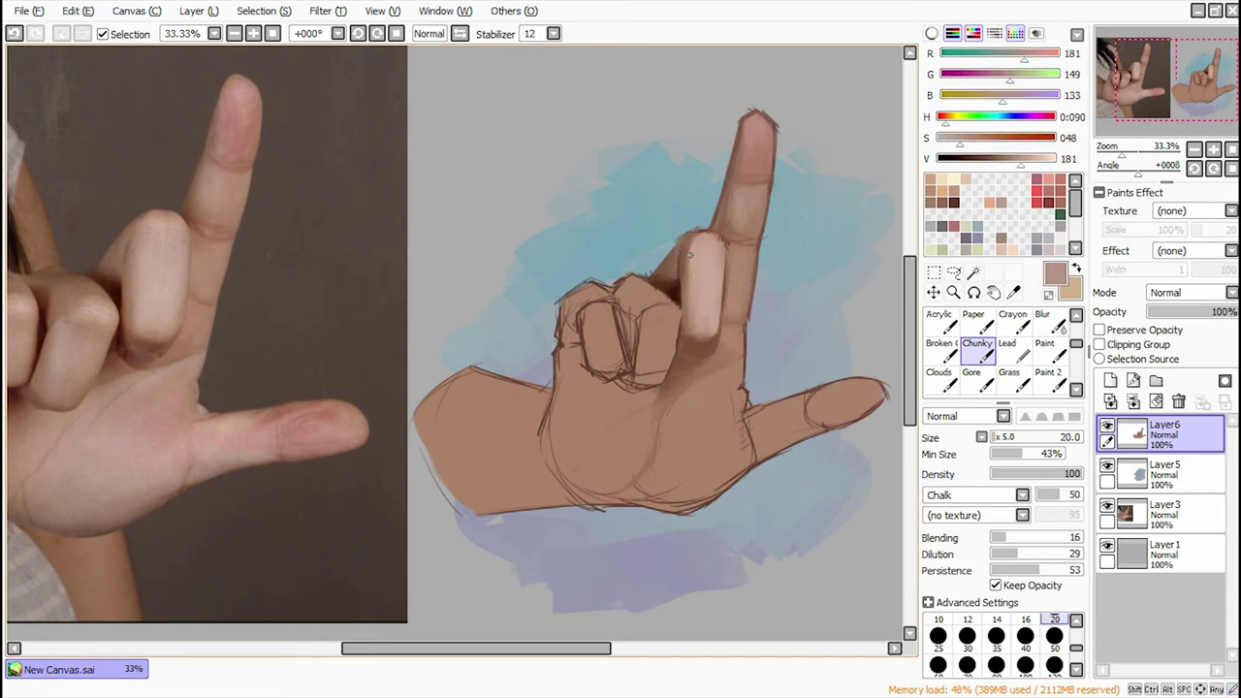
Step: Soften the curled middle finger's lower side and darken the gap beside it with brush size 20
alt+click(718, 291)
mouse_move(719, 326)
mouse_down()
mouse_move(717, 283)
mouse_move(678, 357)
mouse_up()
alt+click(679, 291)
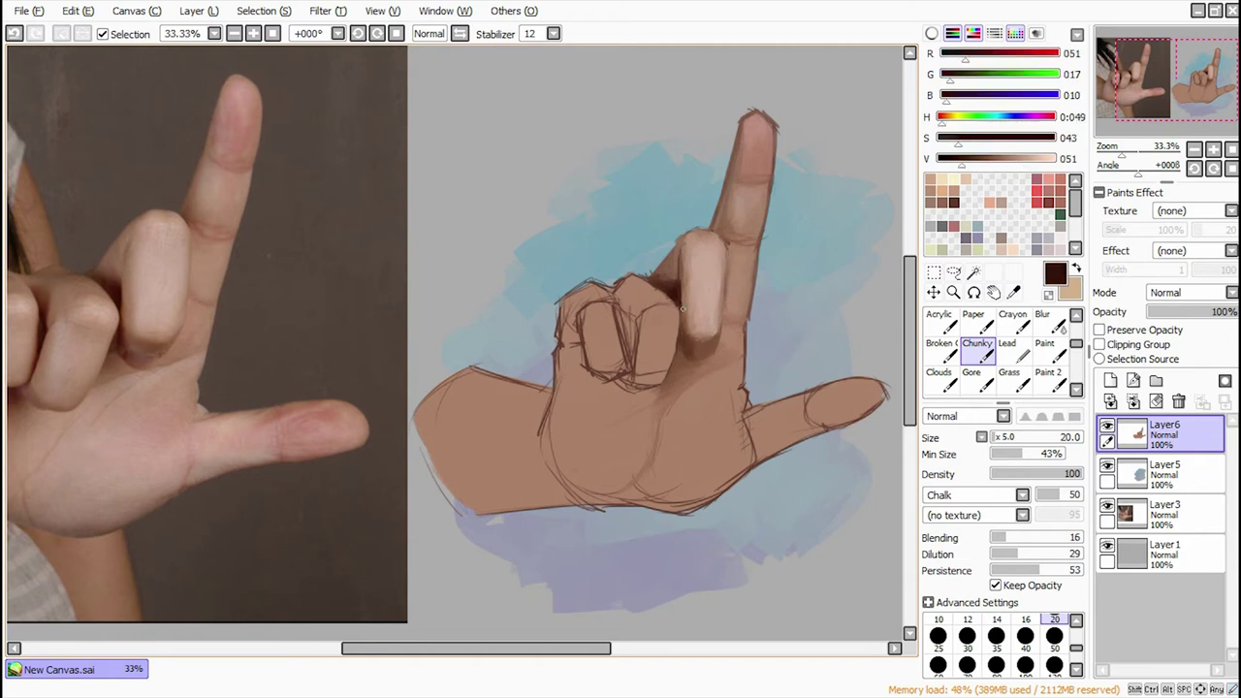
alt+click(681, 366)
Step: Paint the curled ring finger with dark brown knuckle shading and a light pinkish highlight, using colors sampled from the reference photo
alt+click(615, 286)
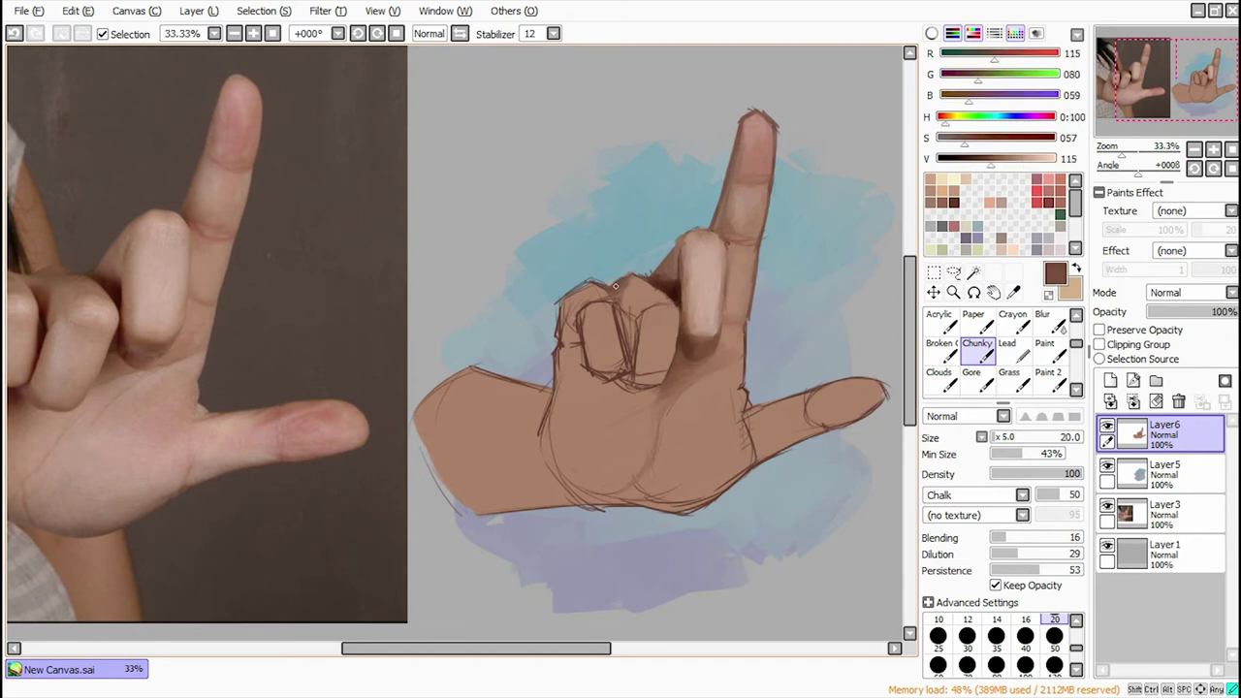
alt+click(56, 278)
drag(636, 302, 656, 292)
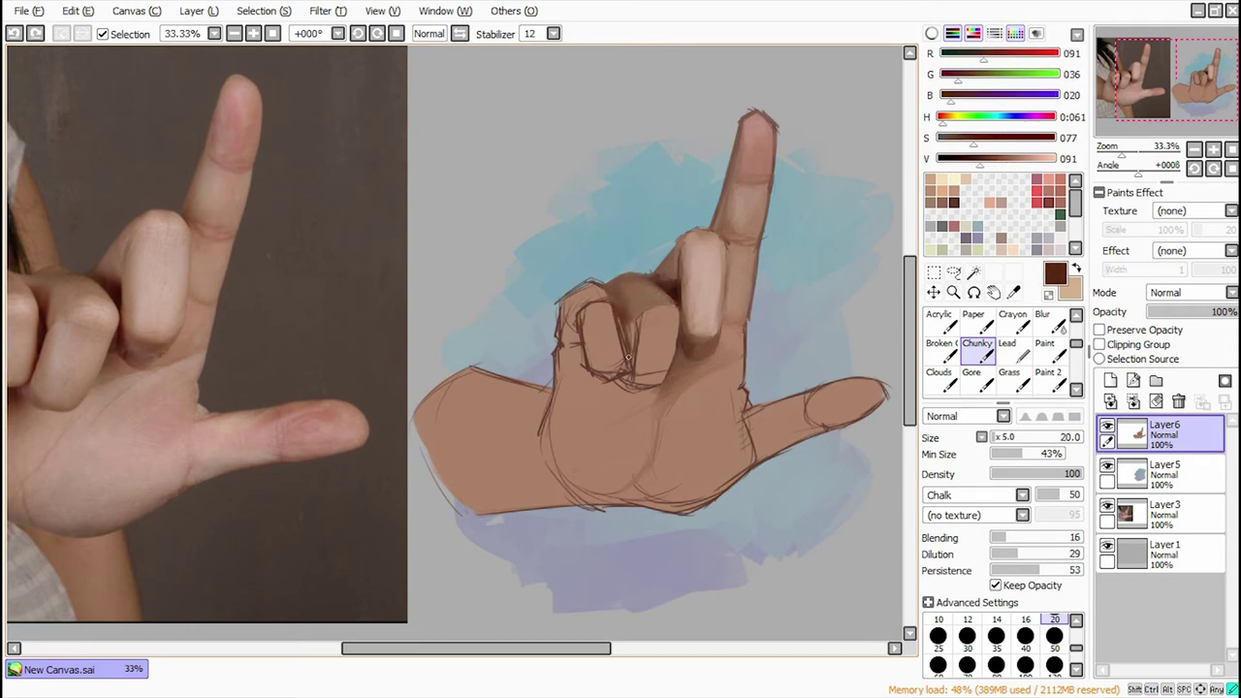
alt+click(45, 338)
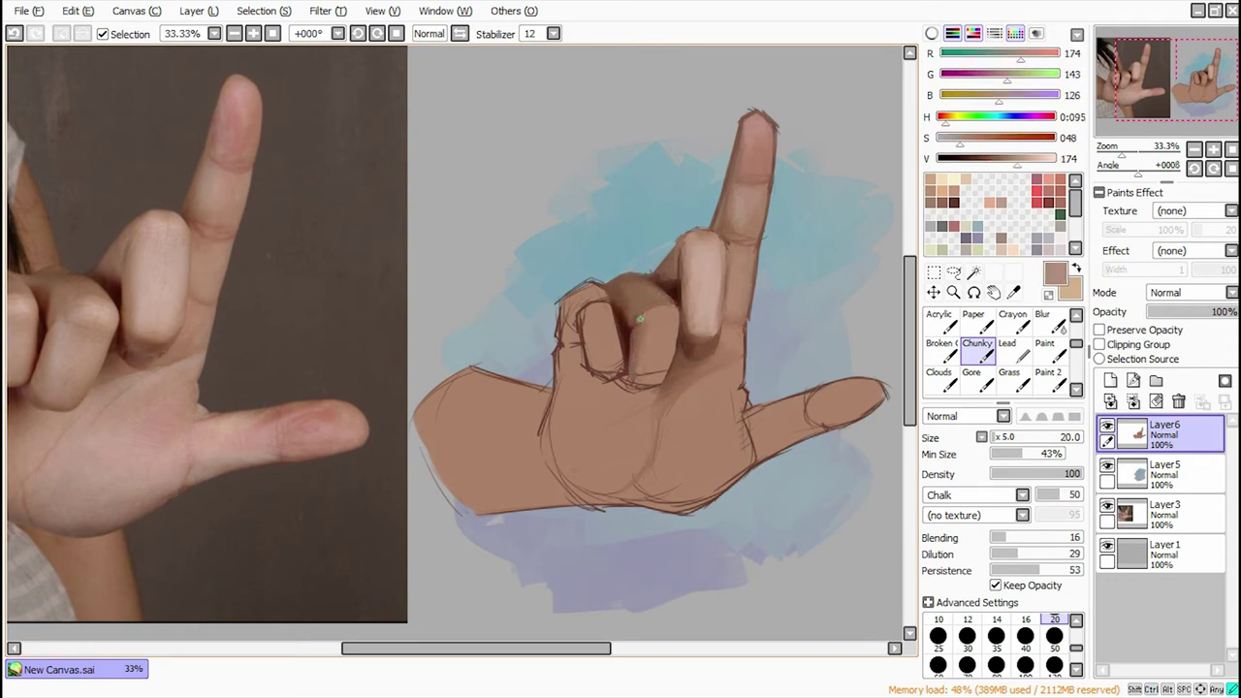
drag(667, 306, 652, 349)
alt+click(658, 296)
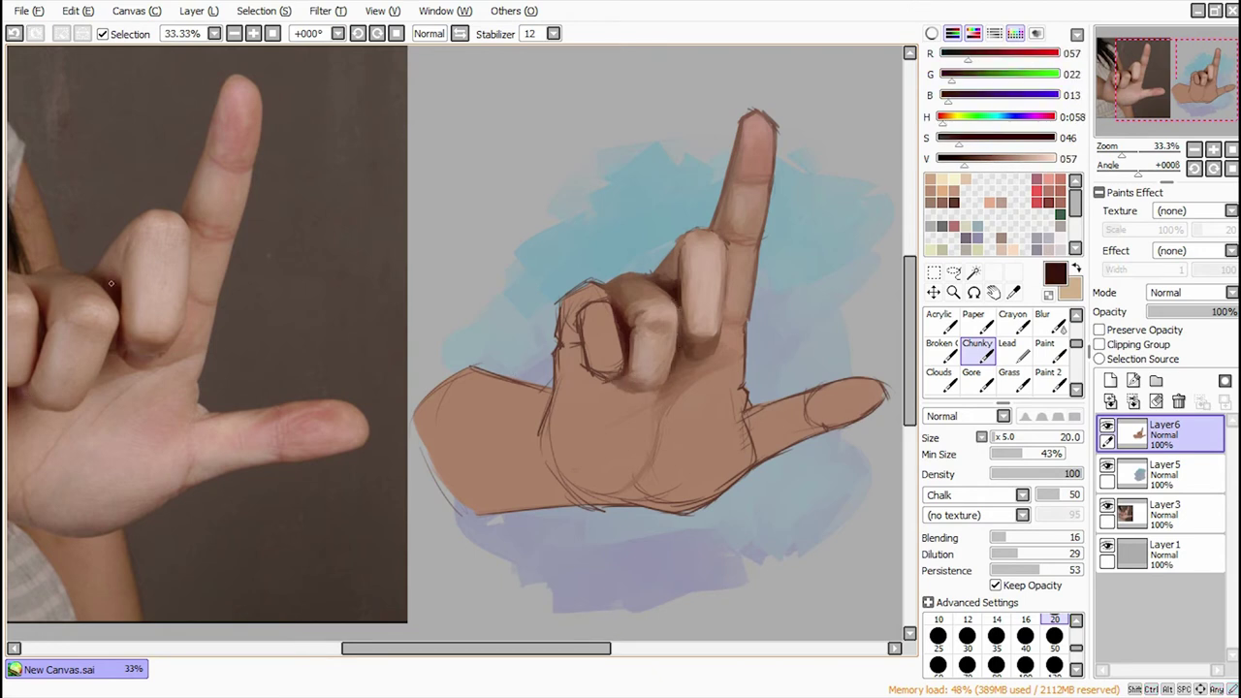
Step: Paint lighter pinkish tones over the palm toward the thumb's base, raising the brush size to 25
drag(111, 283, 97, 258)
alt+click(727, 338)
alt+click(627, 384)
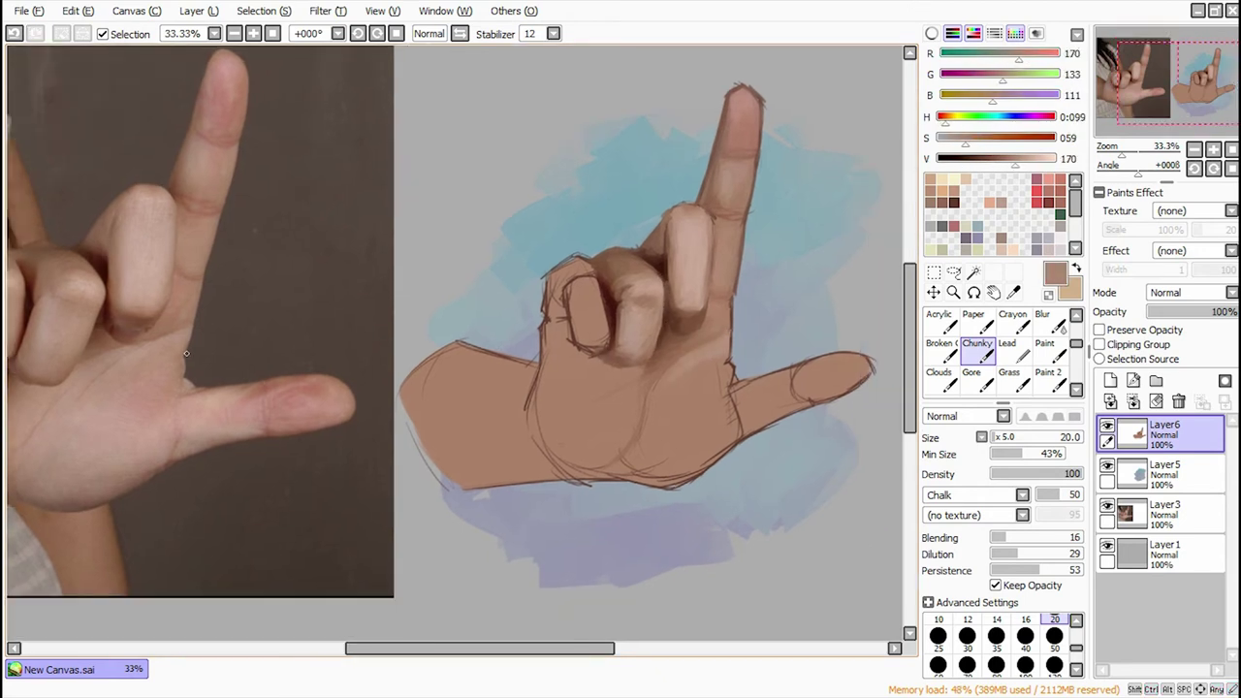
drag(694, 376, 702, 415)
alt+click(720, 376)
alt+click(711, 317)
alt+click(746, 380)
key(])
alt+click(742, 388)
mouse_move(727, 387)
mouse_down()
mouse_move(775, 407)
mouse_move(707, 431)
mouse_move(727, 451)
mouse_up()
Step: Paint the thumb with light skin tones along its length and a pink tip, using brush size 25
alt+click(790, 402)
alt+click(805, 392)
drag(853, 354, 809, 397)
alt+click(789, 373)
alt+click(836, 361)
alt+click(859, 371)
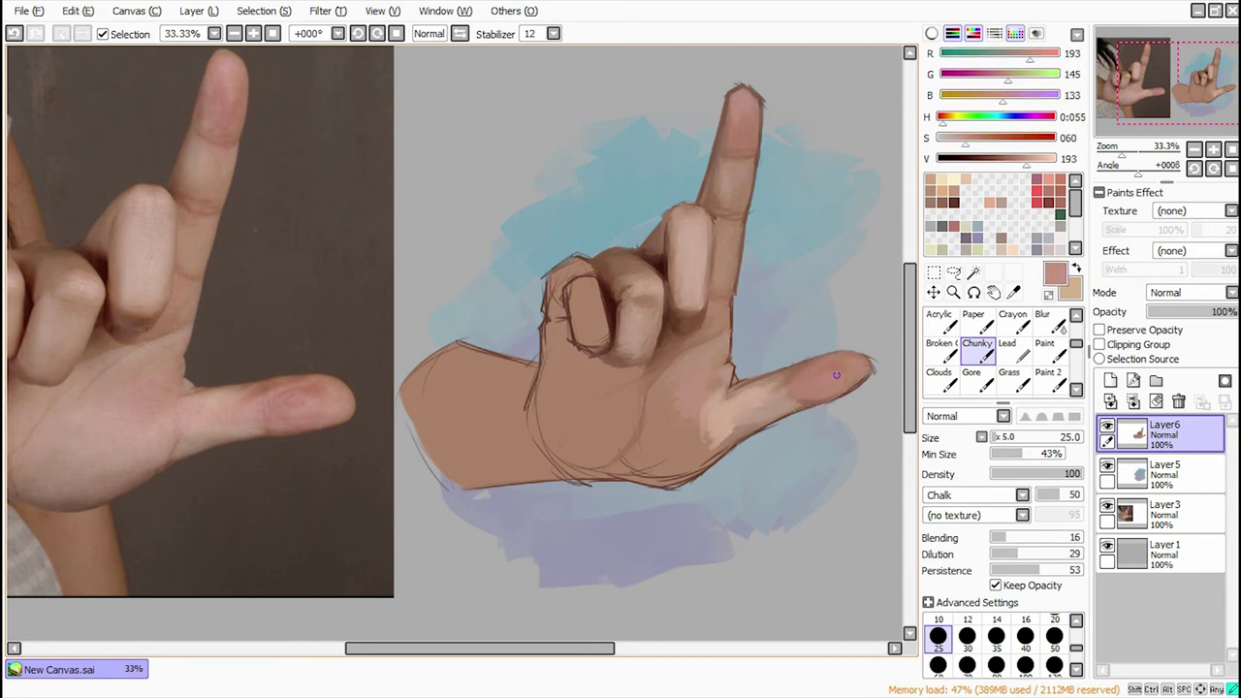
Step: Refine the thumb's reddish tip and blend it into the lighter skin using tones sampled from the photo and painting
alt+click(315, 389)
alt+click(708, 434)
alt+click(790, 378)
alt+click(760, 381)
alt+click(760, 381)
alt+click(823, 380)
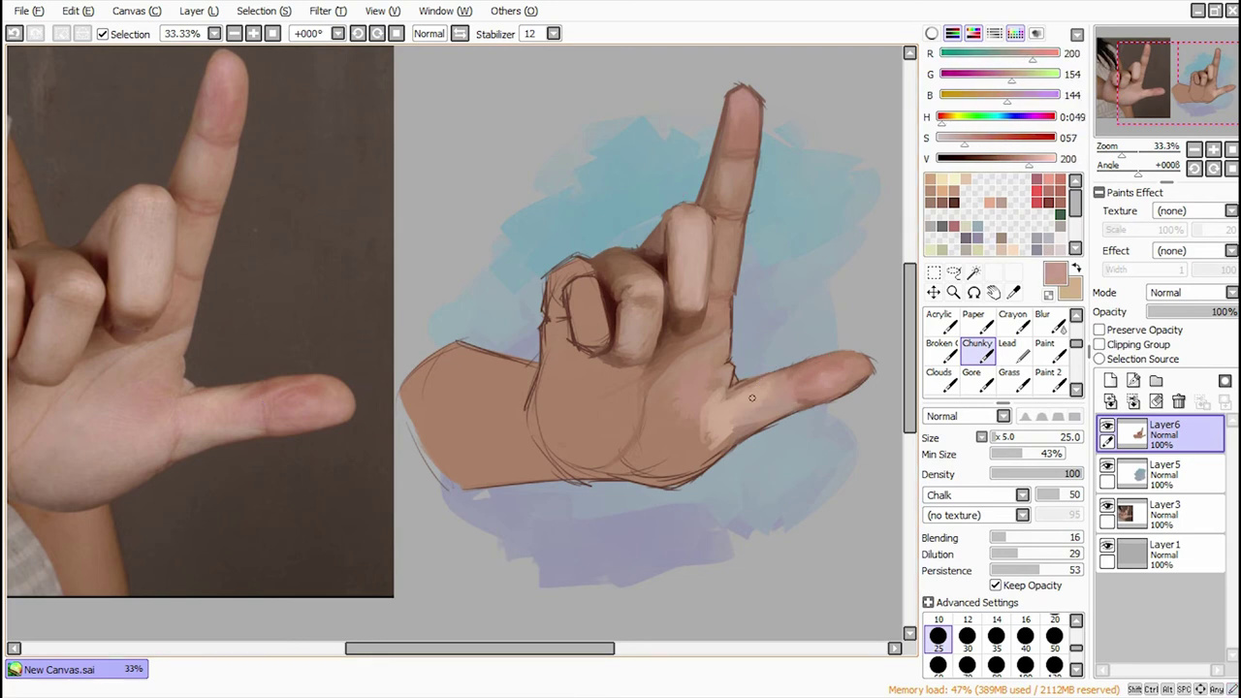
Step: Blend the thumb's base into the palm and touch up the hand's fine edges with brush size 5
alt+click(752, 398)
alt+click(678, 407)
alt+click(659, 417)
alt+click(640, 426)
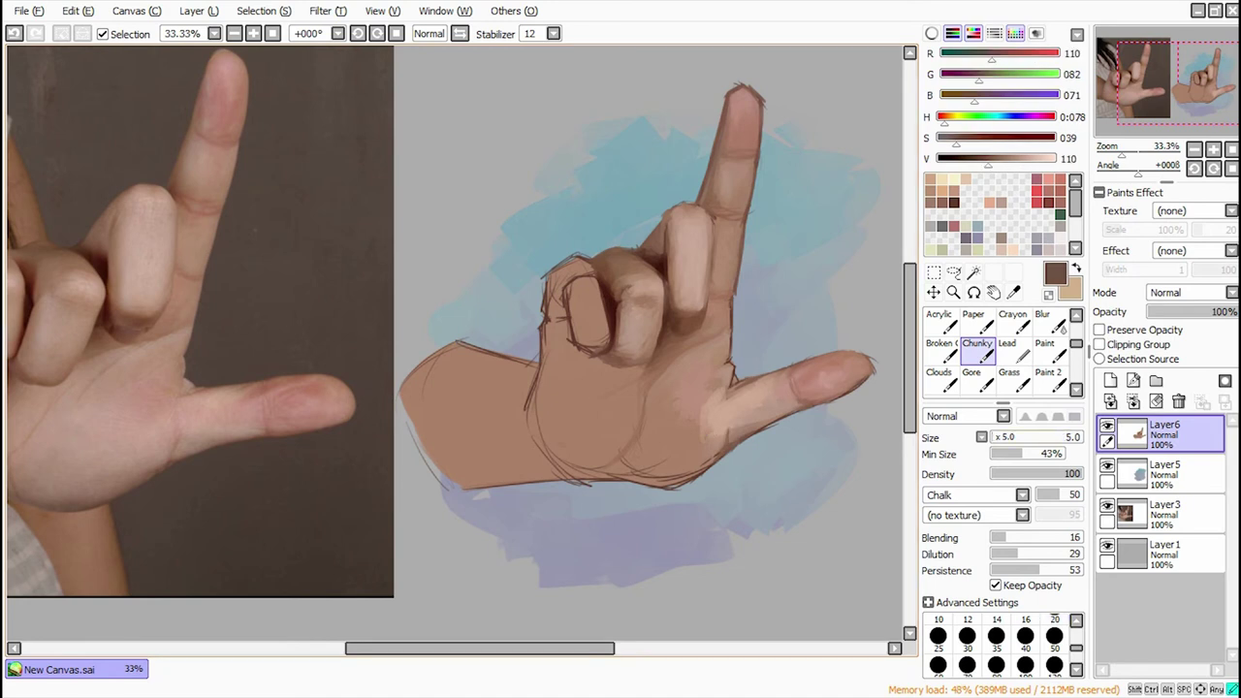
alt+click(683, 290)
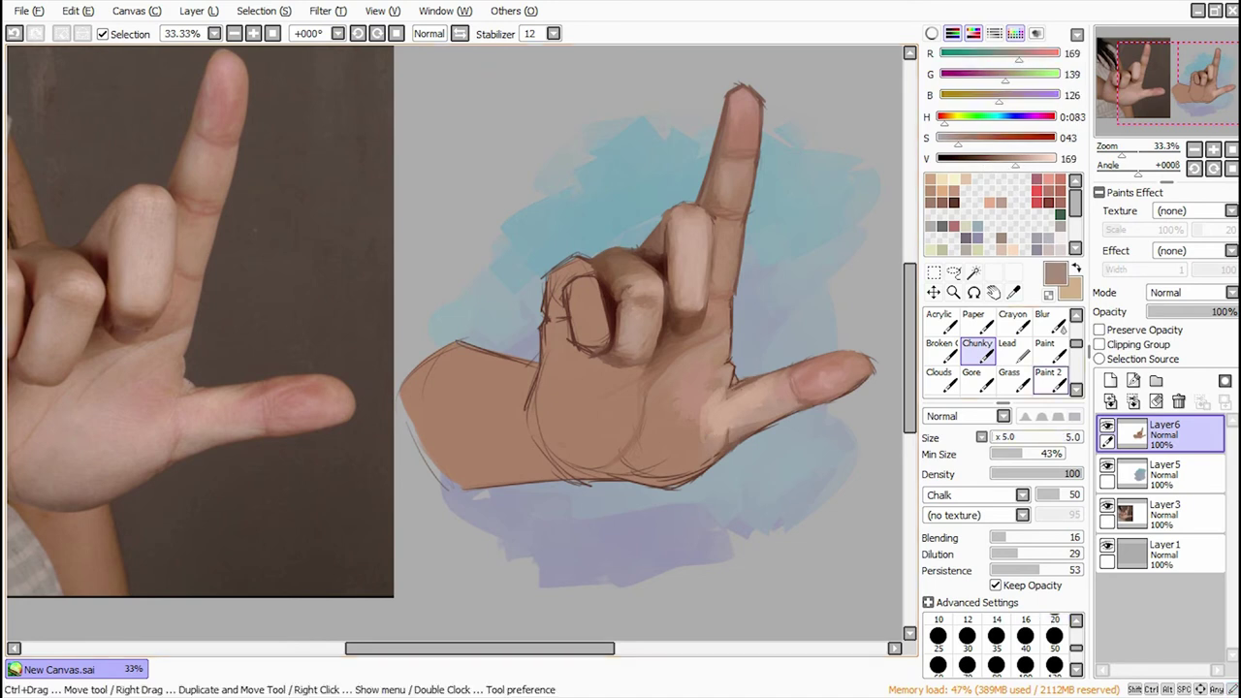
alt+click(752, 425)
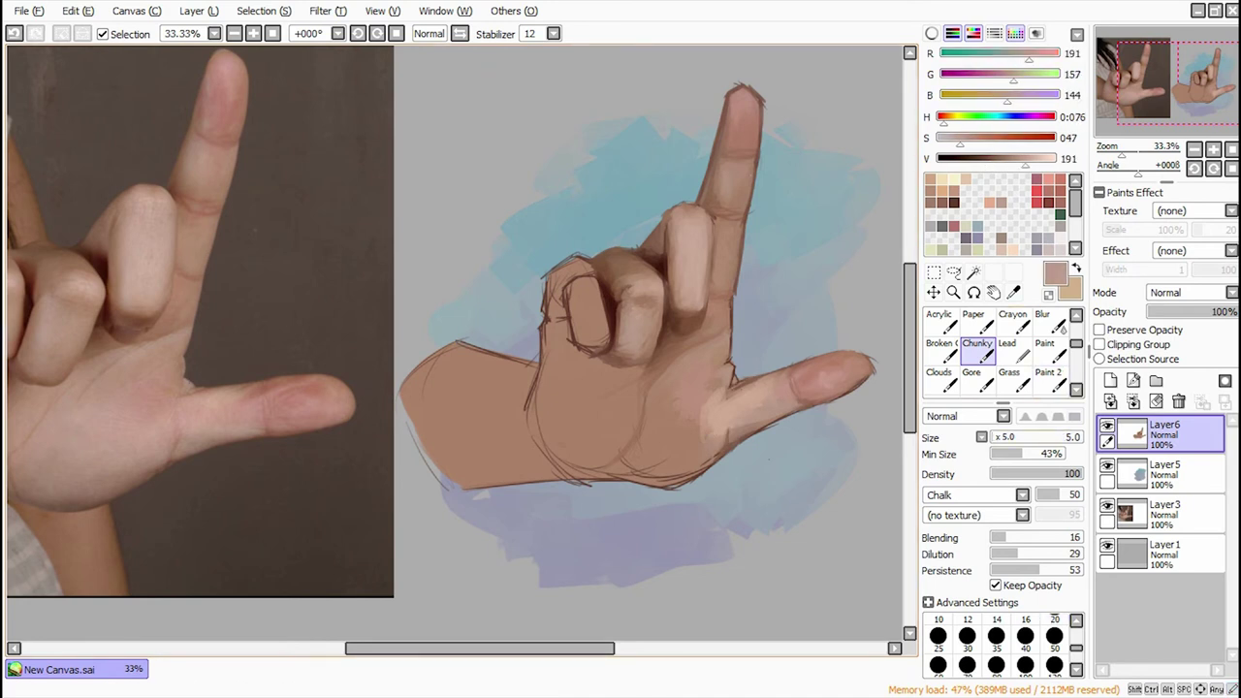
Step: Paint over the palm's sketch lines with pinkish midtones and a brown lower edge, using brush sizes 40 and 35
key(bracketright)
key(bracketright)
key(bracketright)
key(bracketright)
key(bracketright)
key(bracketright)
key(bracketright)
key(bracketright)
key(bracketright)
key(bracketright)
alt+click(701, 439)
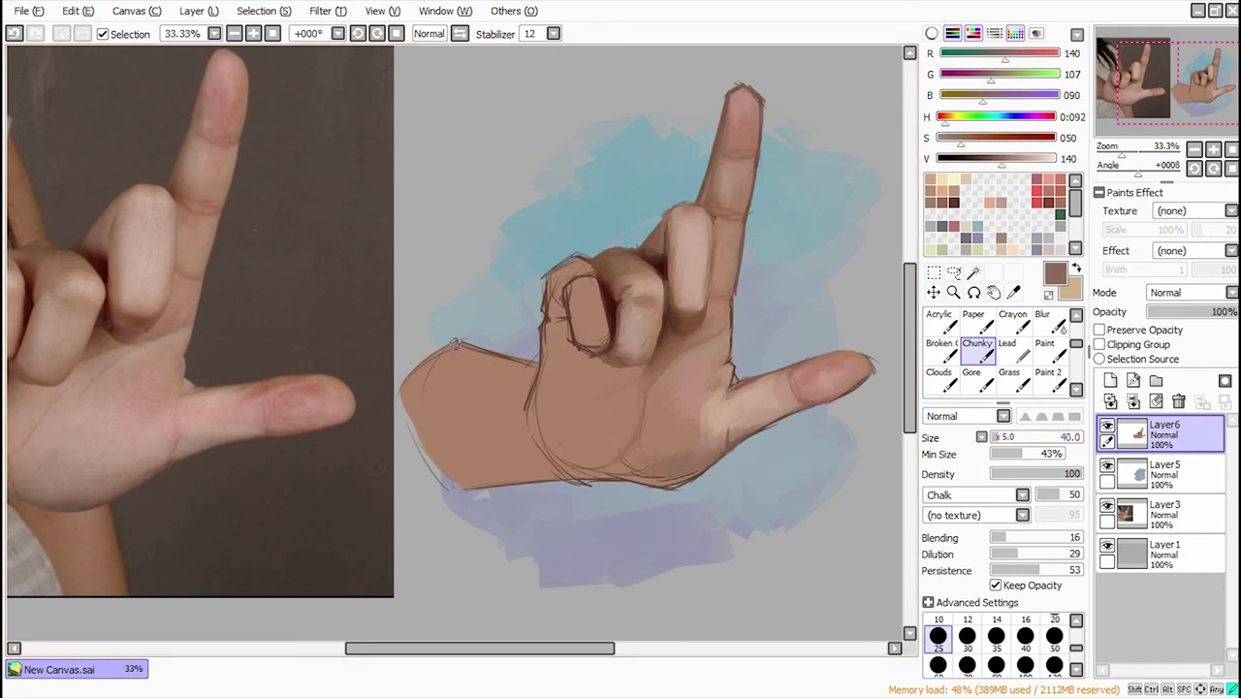
key(bracketright)
key(bracketright)
alt+click(694, 414)
alt+click(639, 472)
alt+click(655, 436)
alt+click(648, 414)
alt+click(726, 413)
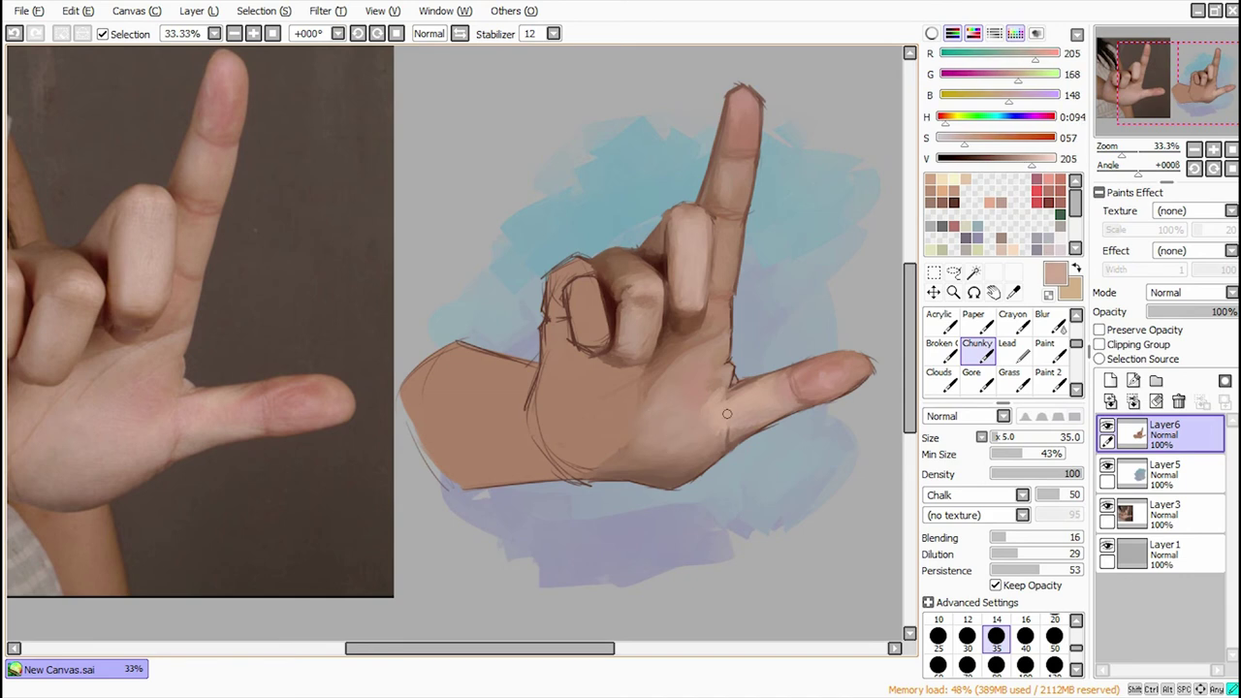
Step: Extend the brown shading along the lower heel of the palm with brush size 35
alt+click(31, 432)
drag(31, 432, 87, 400)
alt+click(669, 428)
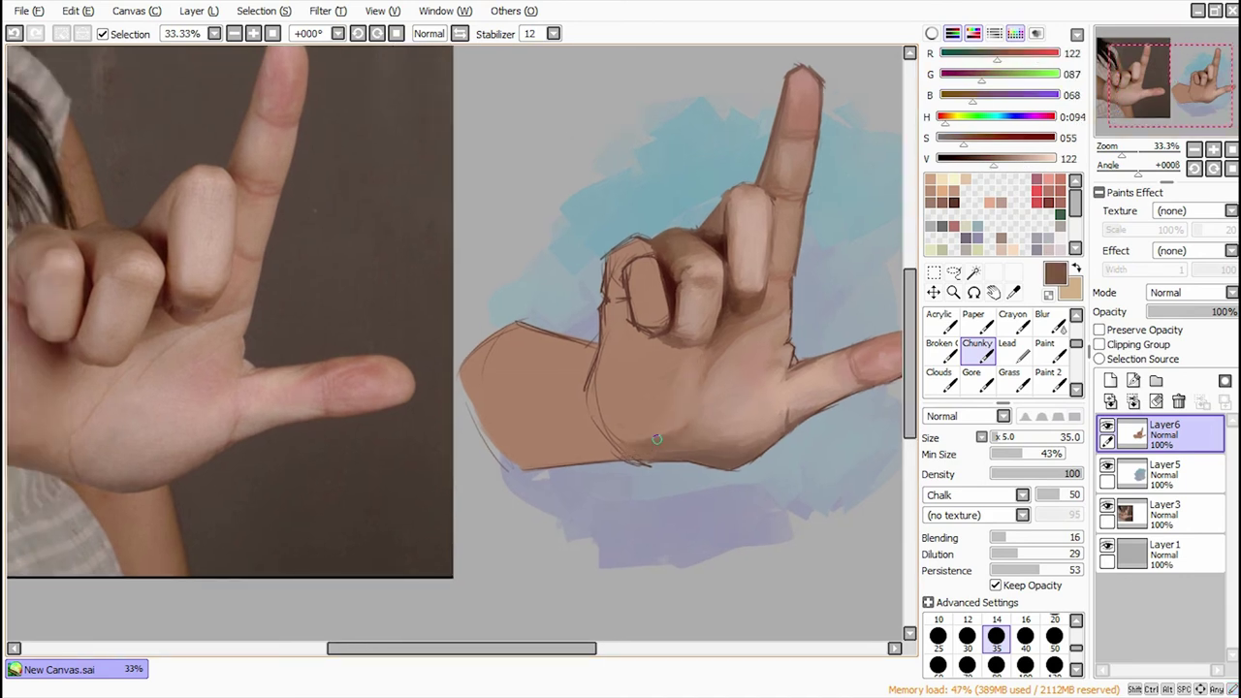
Step: Paint the curled little finger with a light front highlight and reddish-brown shadows around it
mouse_move(653, 277)
mouse_down()
mouse_move(692, 284)
mouse_move(698, 306)
mouse_up()
alt+click(692, 284)
alt+click(675, 324)
alt+click(695, 333)
alt+click(703, 297)
click(995, 635)
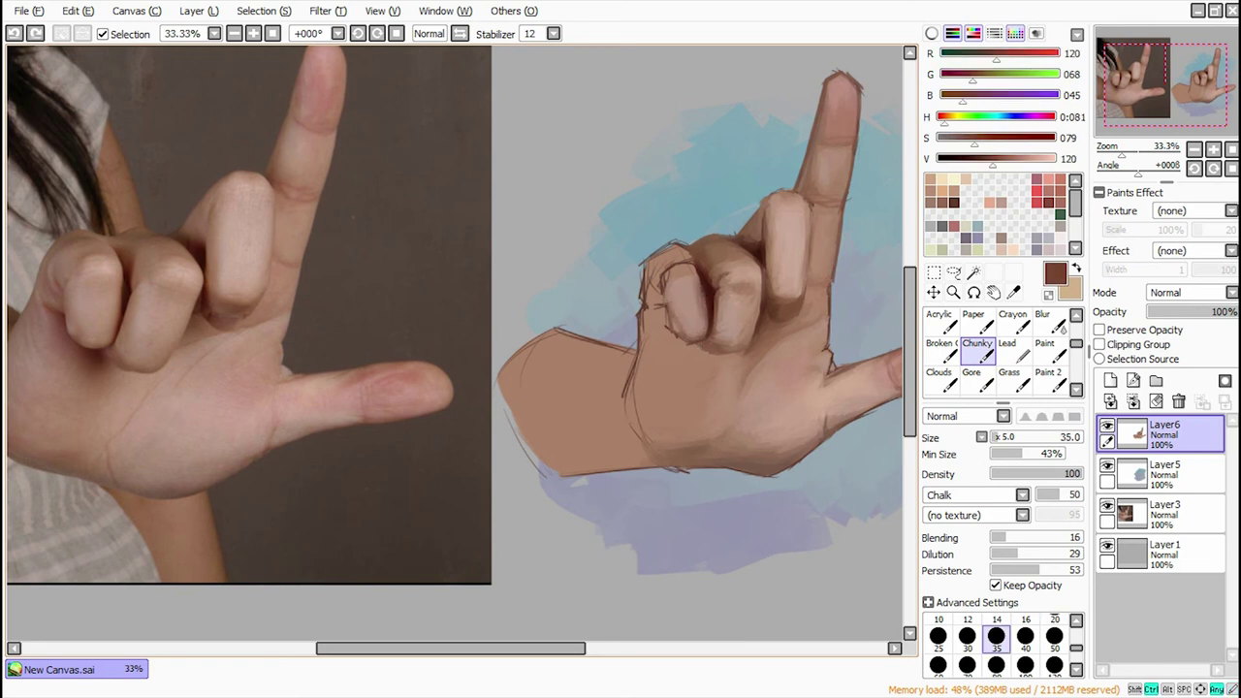
Step: Shade the little finger's knuckle and the outer side of the hand beside it with a smaller brush
alt+click(698, 309)
alt+click(678, 254)
mouse_move(651, 259)
mouse_down()
mouse_move(690, 250)
mouse_move(646, 287)
mouse_move(688, 341)
mouse_move(679, 358)
mouse_up()
alt+click(692, 251)
alt+click(692, 251)
key([)
key([)
key([)
key([)
alt+click(668, 290)
alt+click(690, 350)
Step: Paint pinkish light tones down the outer palm below the little finger with a larger brush
key(])
key(])
key(])
alt+click(669, 329)
alt+click(668, 368)
mouse_move(644, 305)
mouse_down()
mouse_move(677, 358)
mouse_move(630, 392)
mouse_move(695, 388)
mouse_up()
alt+click(679, 387)
Step: Shade the wrist and forearm with brown tones, darkening the area where they meet the palm, using brush size 30
key(])
key(])
key(])
key([)
key([)
key([)
key([)
key([)
alt+click(454, 343)
key(])
key(])
key(])
key(])
key(])
key(])
drag(647, 332, 669, 376)
drag(604, 334, 672, 320)
alt+click(626, 379)
mouse_move(611, 373)
mouse_down()
mouse_move(690, 407)
mouse_move(680, 420)
mouse_up()
alt+click(456, 343)
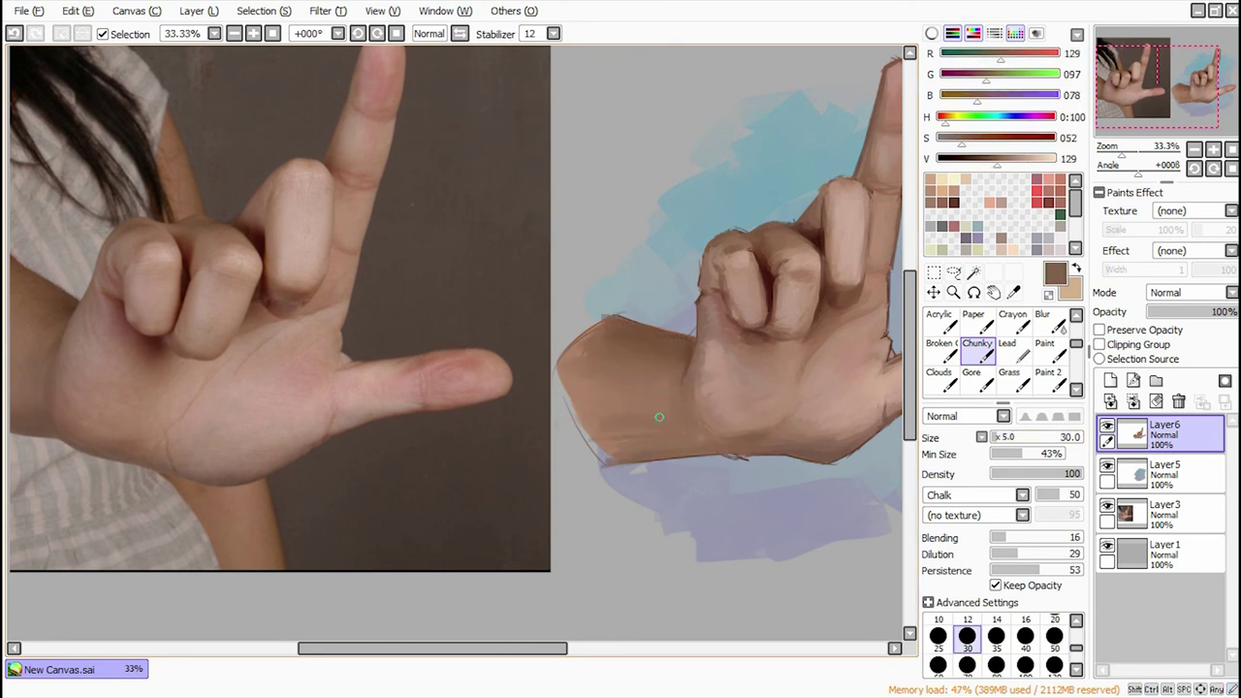
Step: Refine the dark transition between wrist and palm with brush size 10, undoing a stray stroke
key([)
key(ctrl+minus)
alt+click(634, 395)
alt+click(152, 409)
key([)
key([)
key([)
key([)
key([)
key([)
key([)
key([)
key([)
key([)
key([)
key([)
key(ctrl+z)
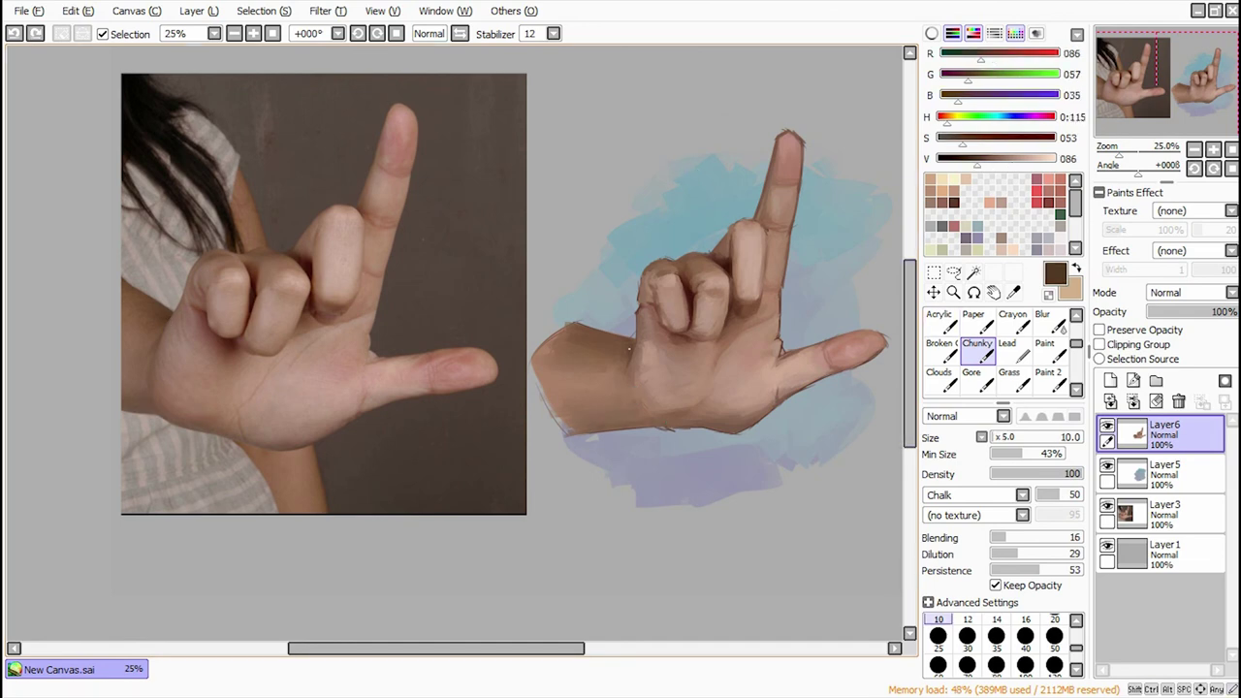
drag(659, 397, 600, 401)
alt+click(601, 401)
Step: Add a clipped Lumi & Shade layer above the hand and brush light skin tones over it at size 80
key(ctrl+shift+n)
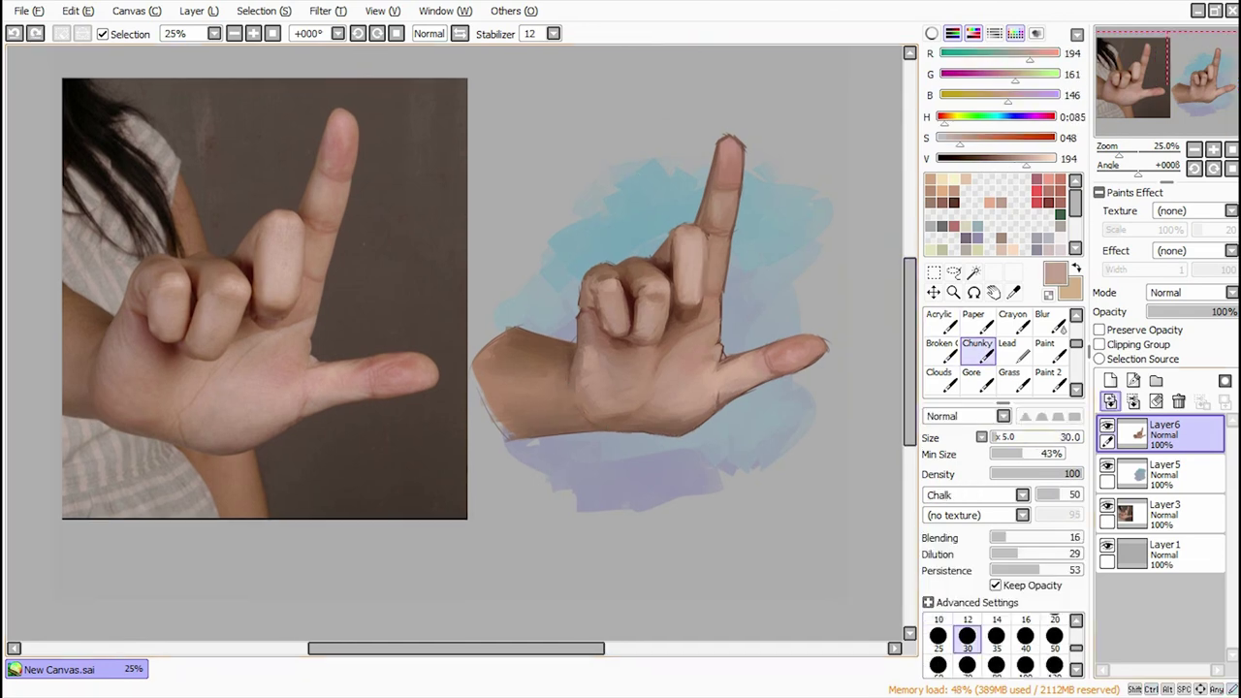
key(])
key(])
key(])
key(])
key(])
key(])
key(])
key(])
key(])
key(])
key(])
key(])
drag(678, 393, 809, 351)
drag(722, 155, 686, 301)
key(ctrl+minus)
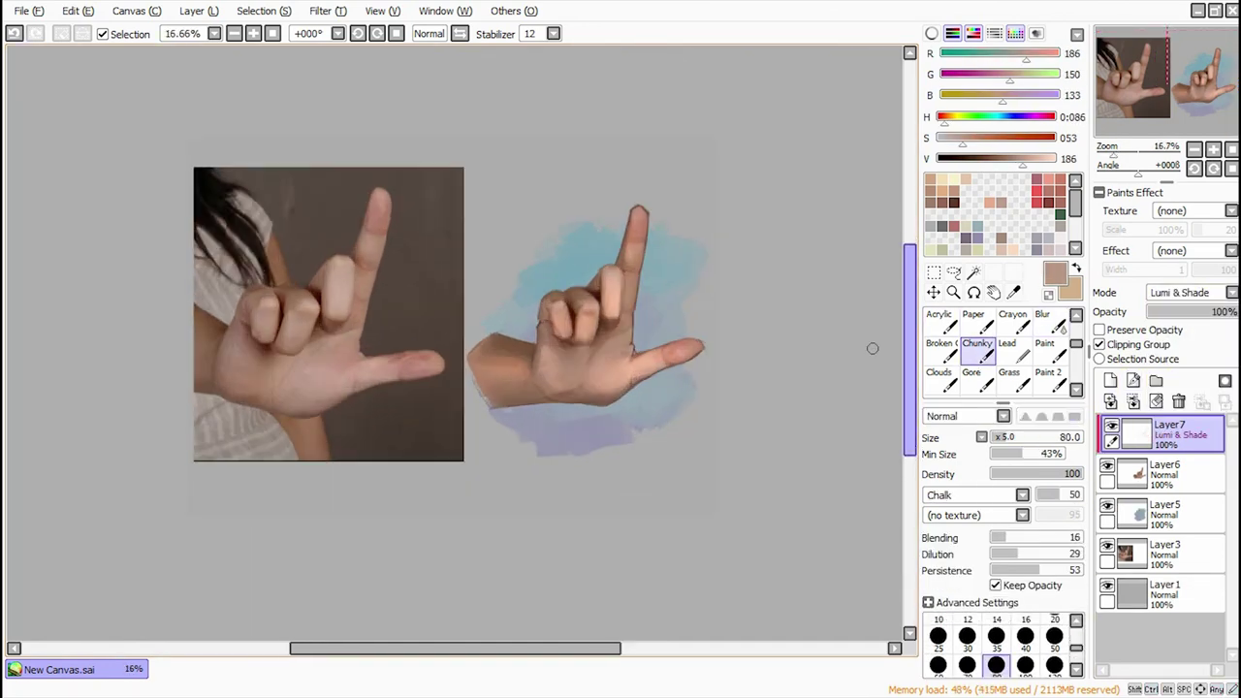
drag(620, 339, 527, 368)
Step: Adjust the Lumi & Shade layer with hue +98 and saturation -26, and lower its opacity to 65%
key(ctrl+u)
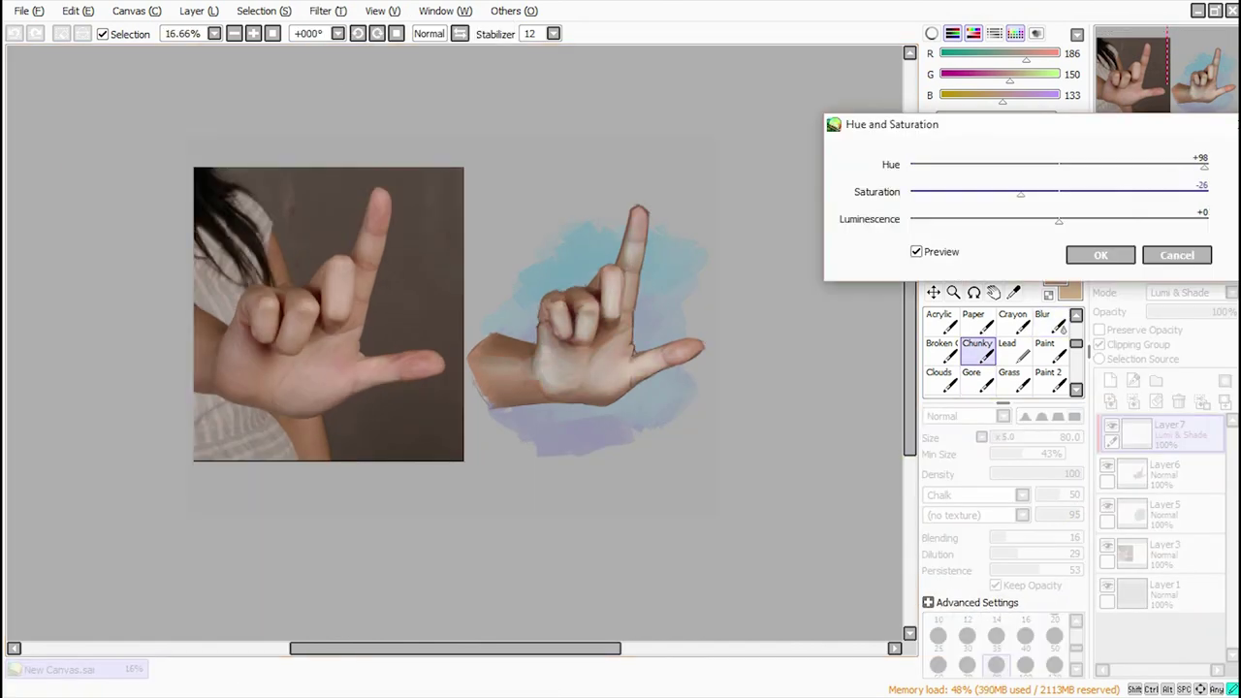
key(Escape)
key(ctrl+u)
key(Escape)
Step: Adjust the hand layer's brightness to +17 and contrast to +15
key(ctrl+shift+u)
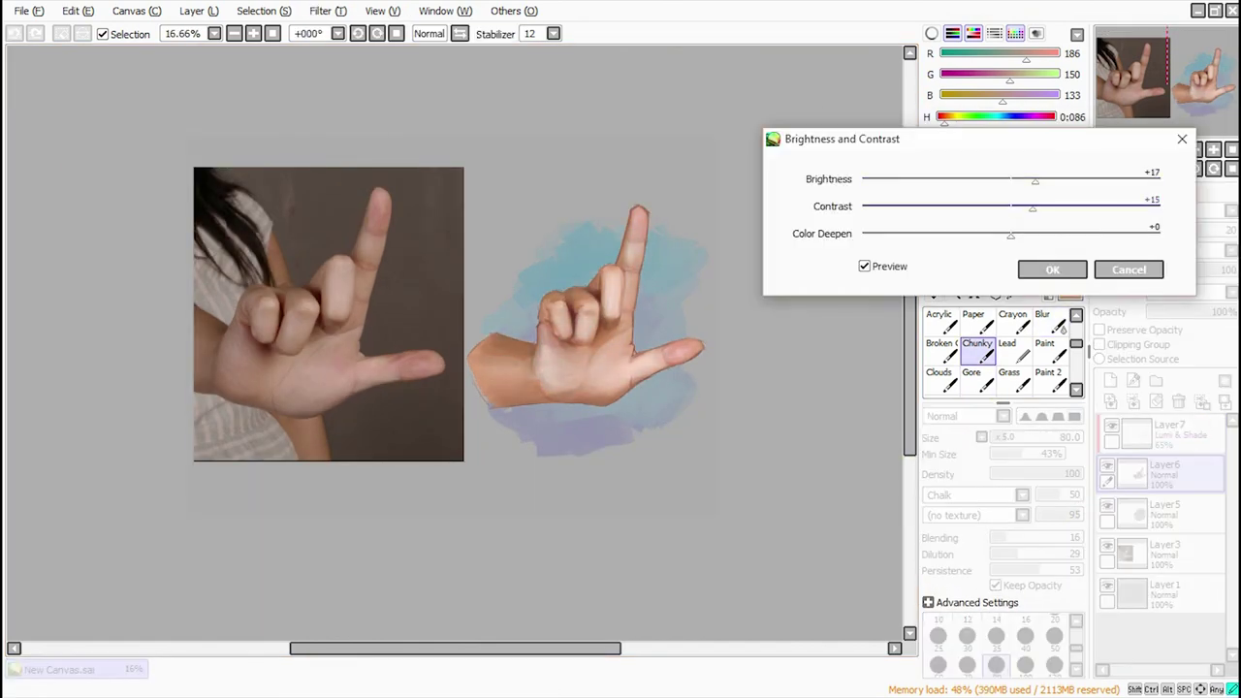
key(Escape)
scroll(455, 329, right, 3)
key(ctrl+u)
key(Escape)
Step: Clean up the forearm's lower outline on Layer6 with the Crayon brush at size 25
key(ctrl+plus)
key(ctrl+plus)
key(ctrl+plus)
click(1163, 474)
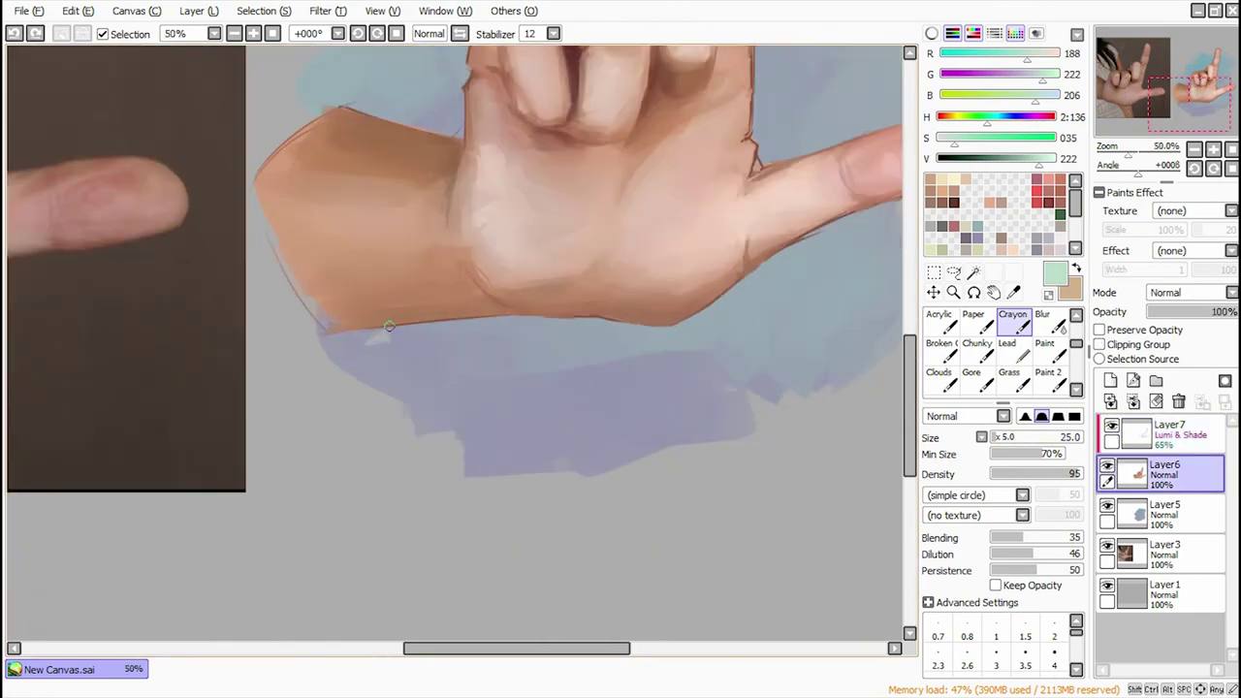
click(995, 636)
Step: Hide the reference photo layer and merge the Lumi & Shade layer into the hand layer
key(ctrl+minus)
click(1106, 546)
key(ctrl+e)
Step: Set the Crayon brush's size multiplier to x 5.0
click(981, 437)
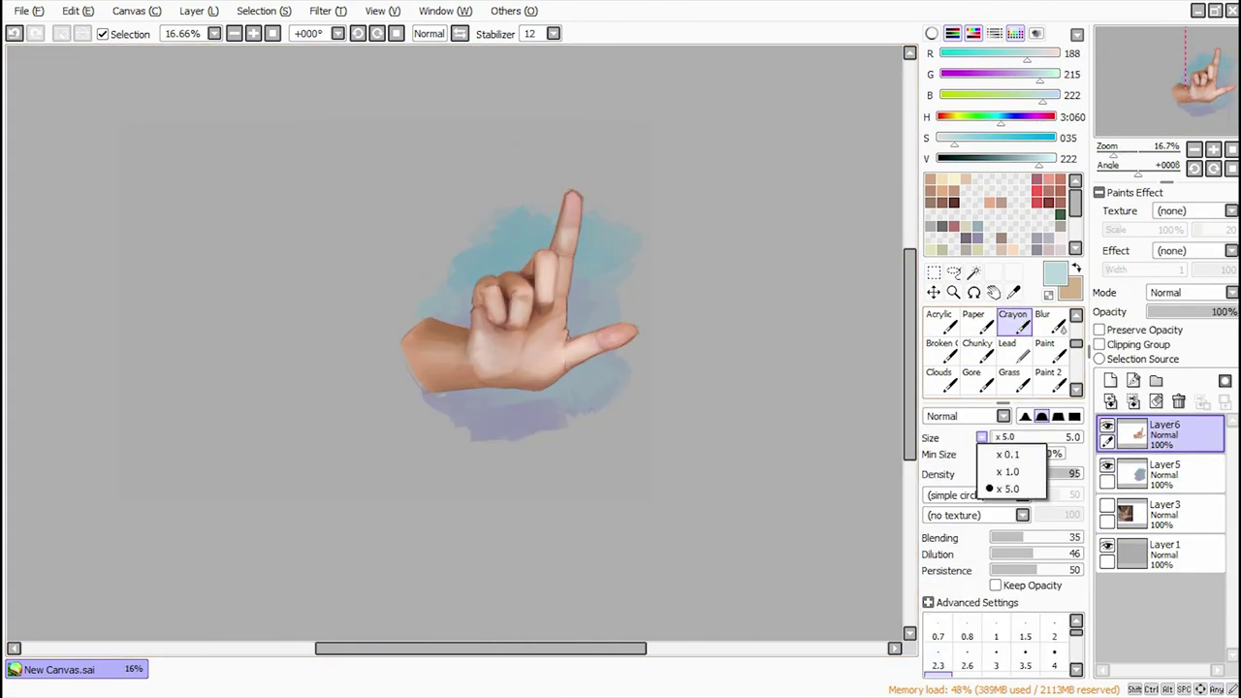
click(1011, 487)
key(ctrl+plus)
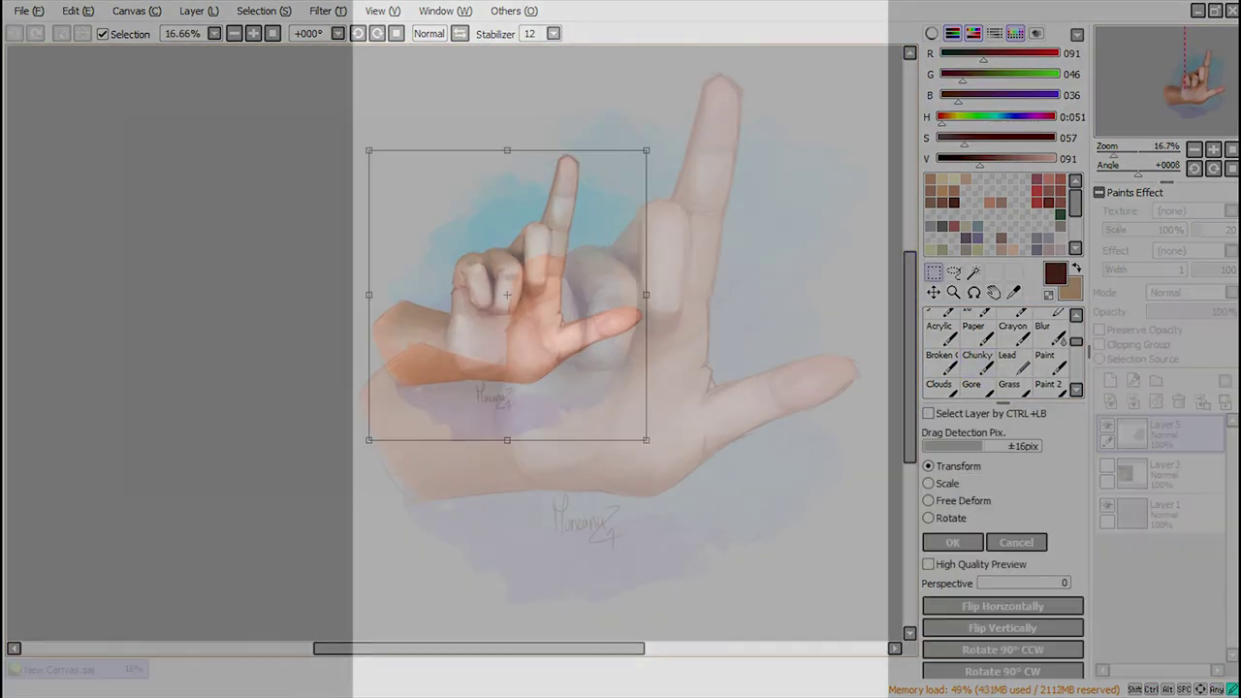